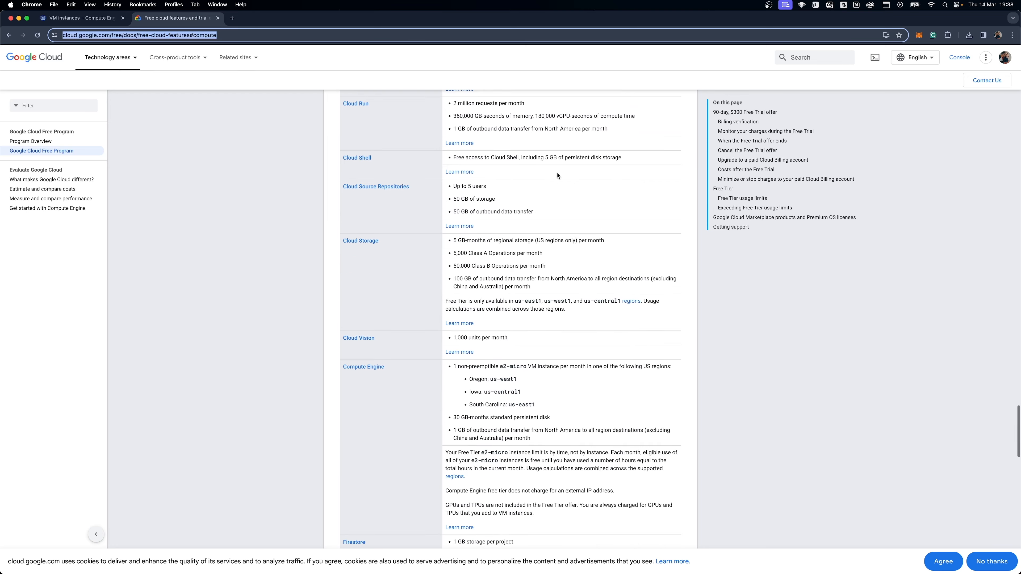
Examine the Compute Engine entry in the Free Tier usage limits for the eligible machine type, US regions and disk allowance.
{"action": "scroll", "coordinate": [557, 175], "scroll_direction": "up", "scroll_amount": 7}
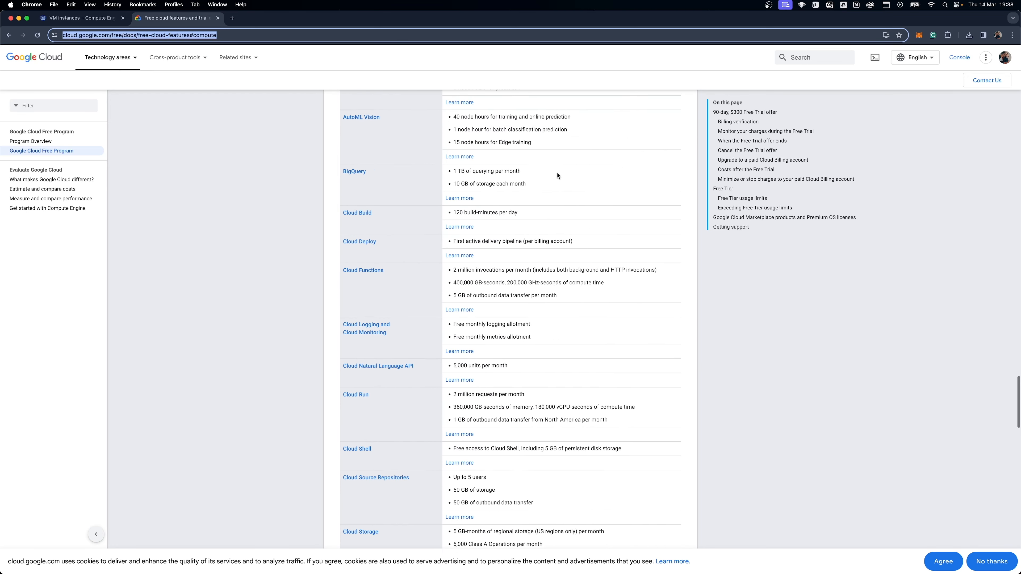
{"action": "scroll", "coordinate": [557, 175], "scroll_direction": "up", "scroll_amount": 3}
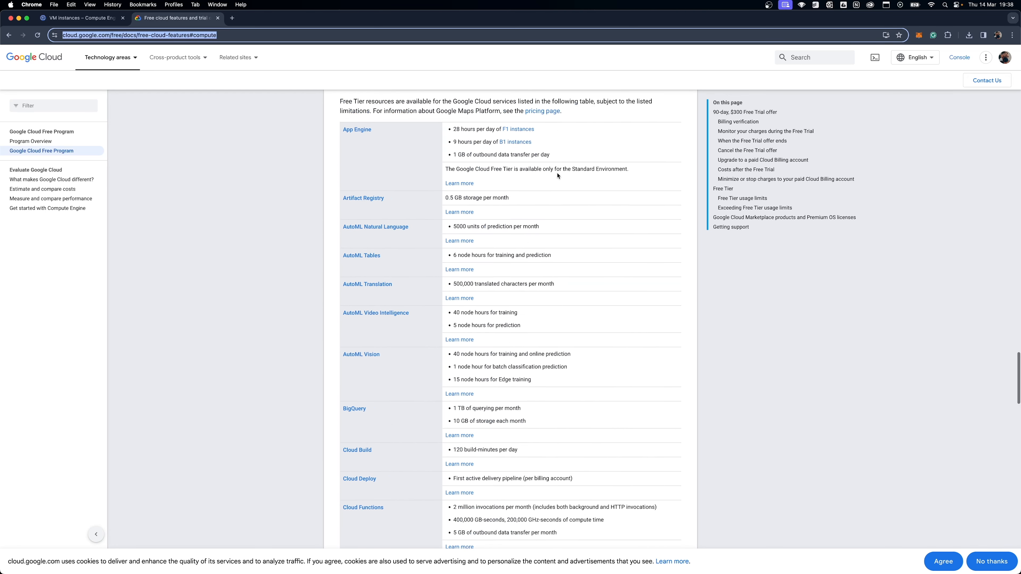
{"action": "scroll", "coordinate": [557, 173], "scroll_direction": "down", "scroll_amount": 2}
{"action": "scroll", "coordinate": [557, 173], "scroll_direction": "down", "scroll_amount": 10}
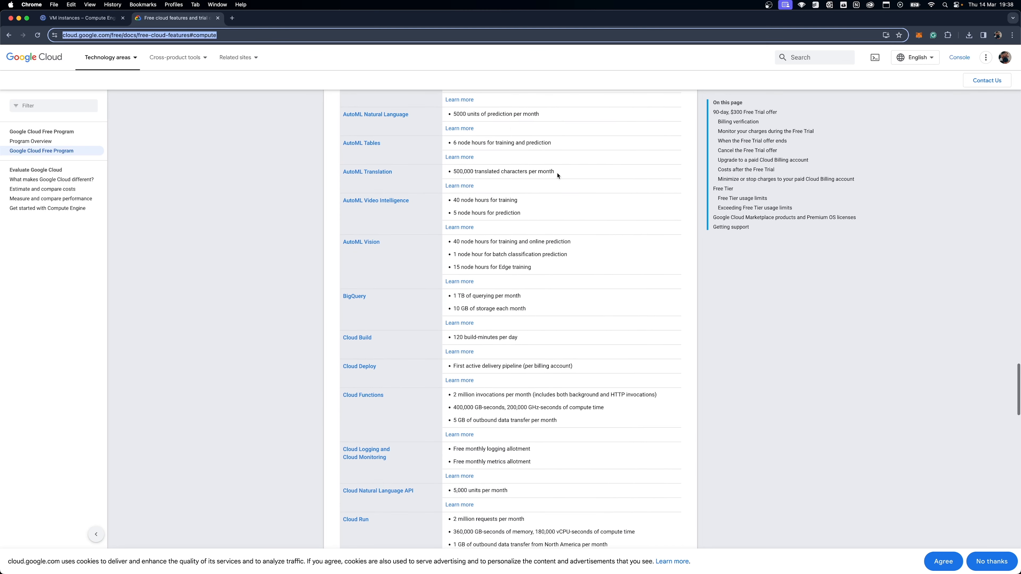
{"action": "scroll", "coordinate": [557, 175], "scroll_direction": "down", "scroll_amount": 6}
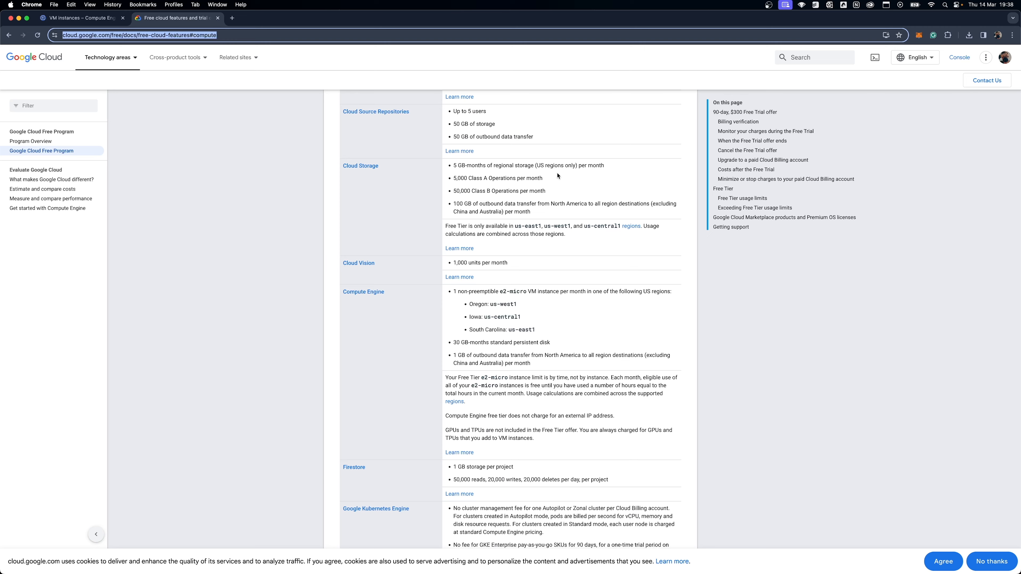
{"action": "scroll", "coordinate": [557, 176], "scroll_direction": "down", "scroll_amount": 2}
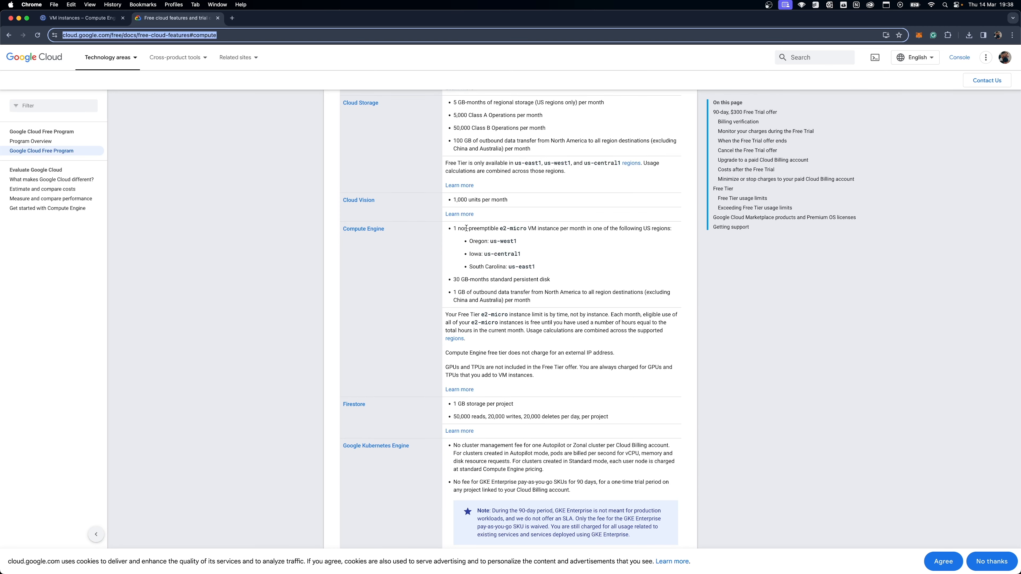
{"action": "left_click_drag", "start_coordinate": [499, 228], "coordinate": [526, 226]}
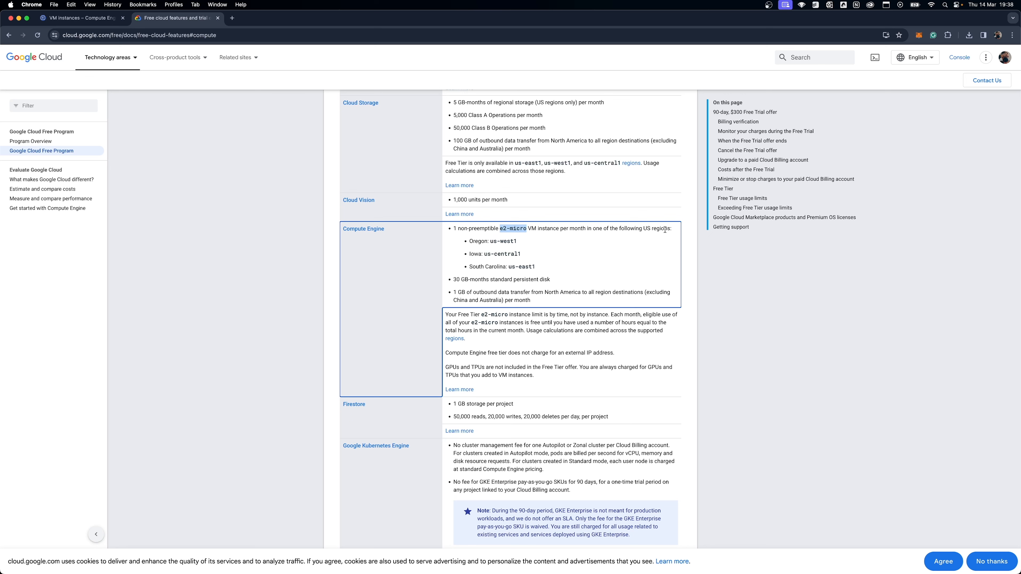
{"action": "left_click", "coordinate": [519, 242]}
{"action": "left_click_drag", "start_coordinate": [542, 269], "coordinate": [470, 242]}
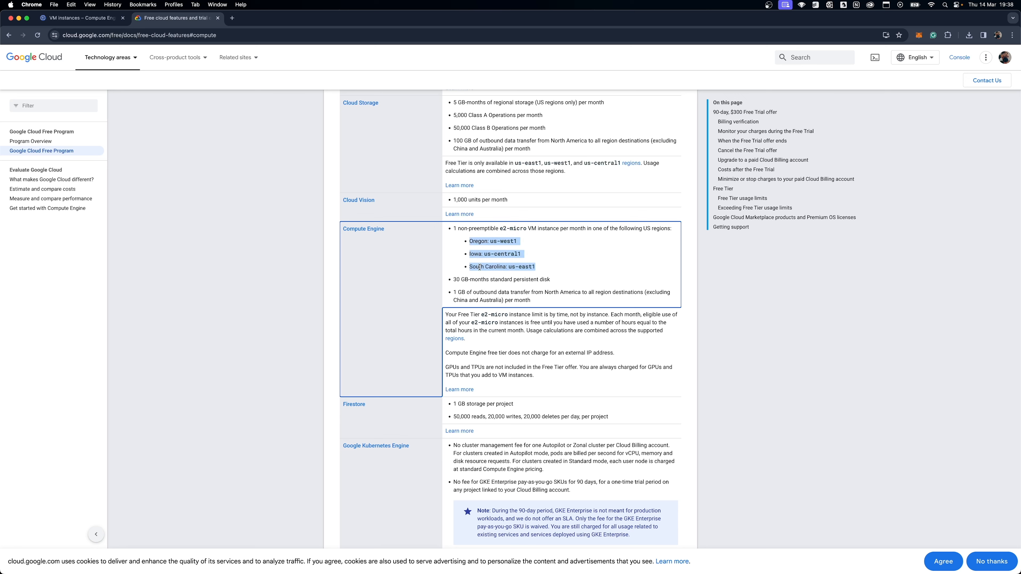
{"action": "left_click_drag", "start_coordinate": [540, 271], "coordinate": [509, 269]}
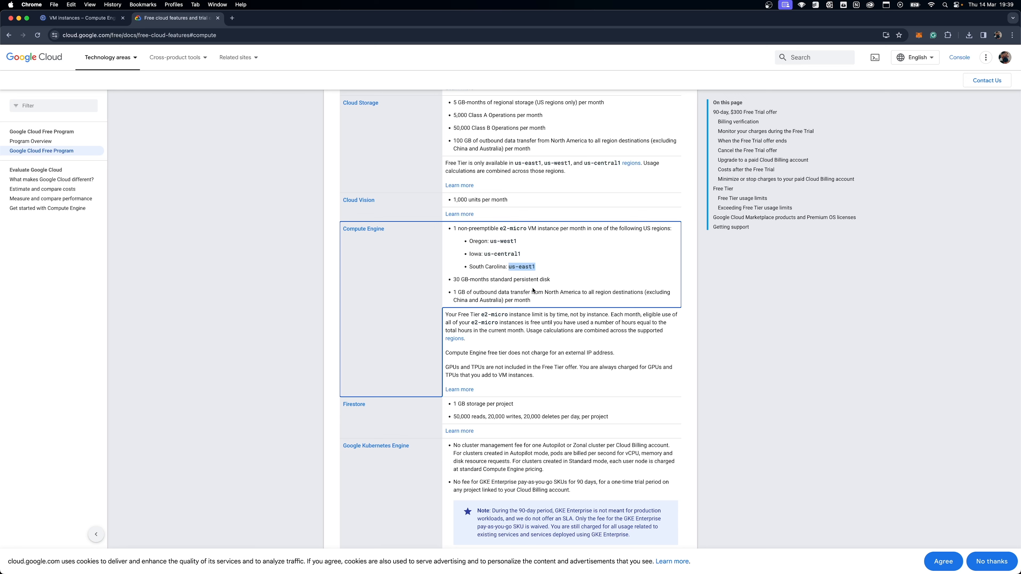
{"action": "scroll", "coordinate": [536, 294], "scroll_direction": "down", "scroll_amount": 7}
{"action": "scroll", "coordinate": [533, 290], "scroll_direction": "up", "scroll_amount": 8}
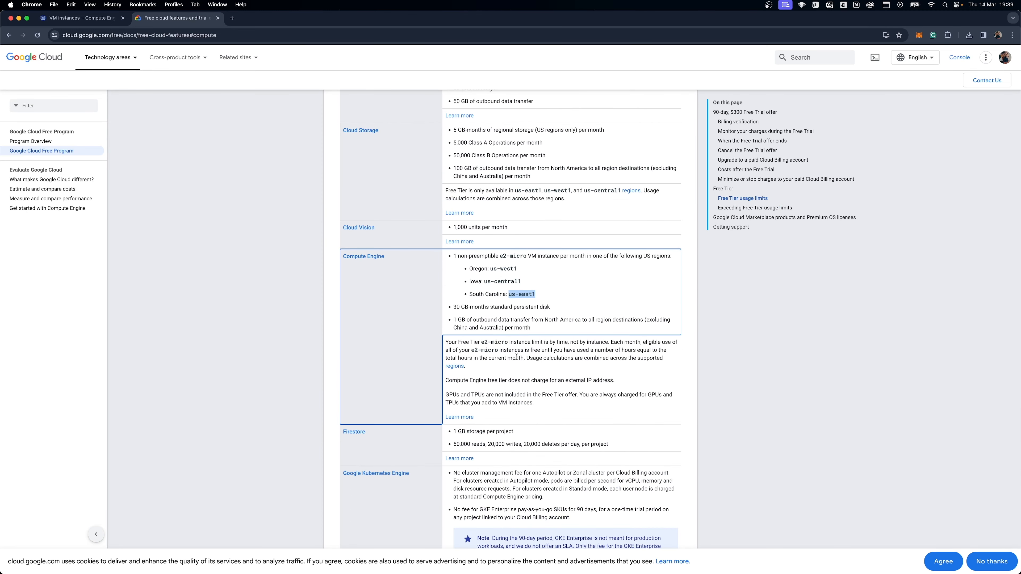
Return to the Compute Engine VM instances page and start creating a new instance.
{"action": "left_click", "coordinate": [81, 18]}
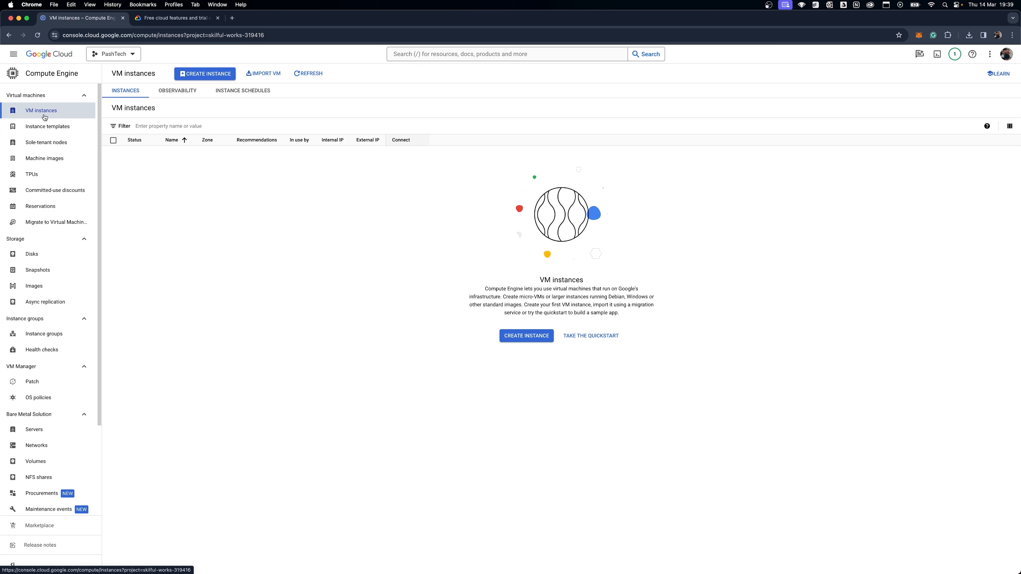
{"action": "left_click", "coordinate": [526, 336]}
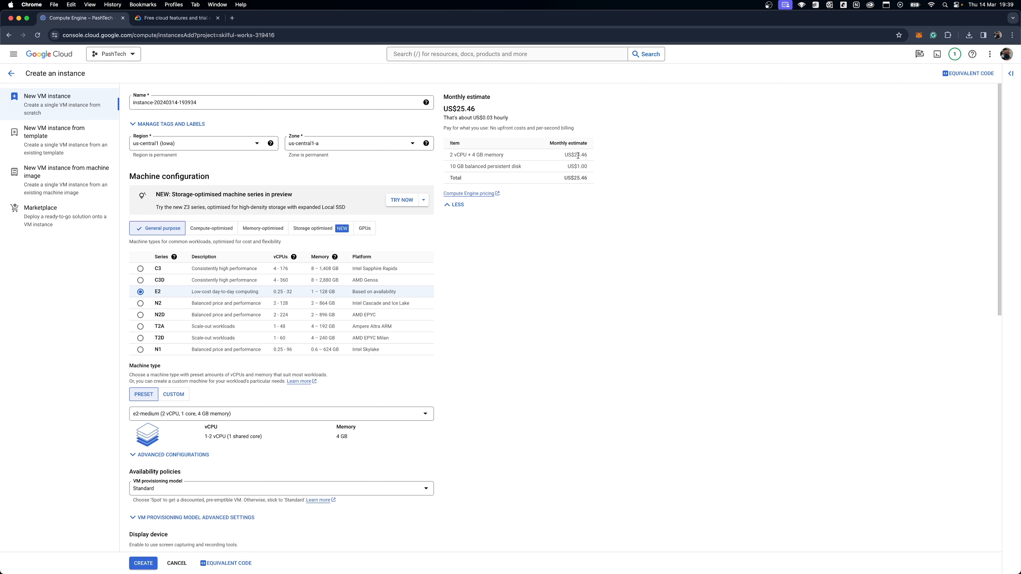
{"action": "left_click", "coordinate": [378, 415]}
{"action": "left_click", "coordinate": [339, 462]}
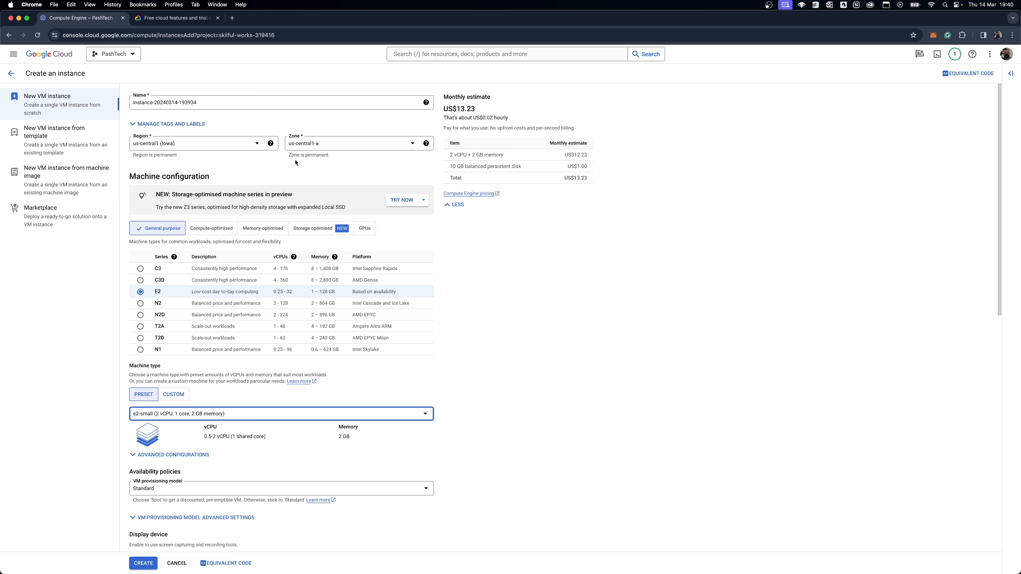
{"action": "left_click", "coordinate": [64, 146]}
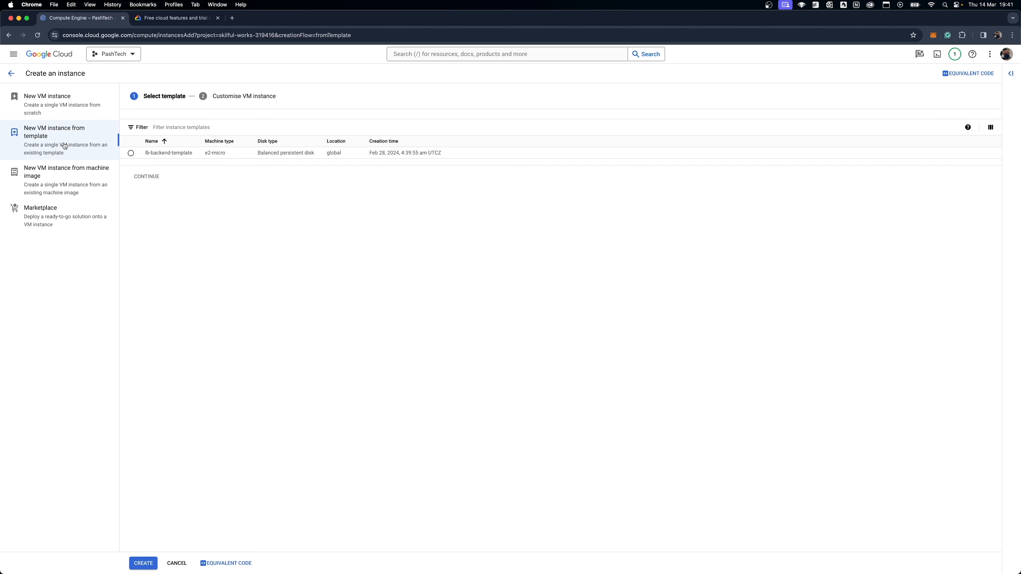
{"action": "left_click", "coordinate": [77, 103]}
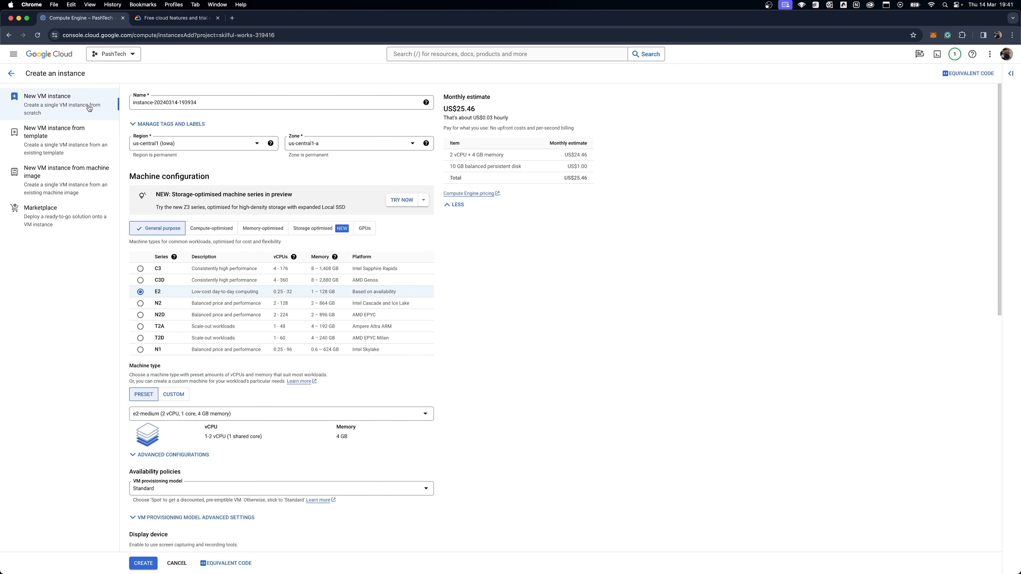
Search the Marketplace virtual machines for "bitnami ghost" and launch the Bitnami package for Ghost.
{"action": "left_click", "coordinate": [76, 216]}
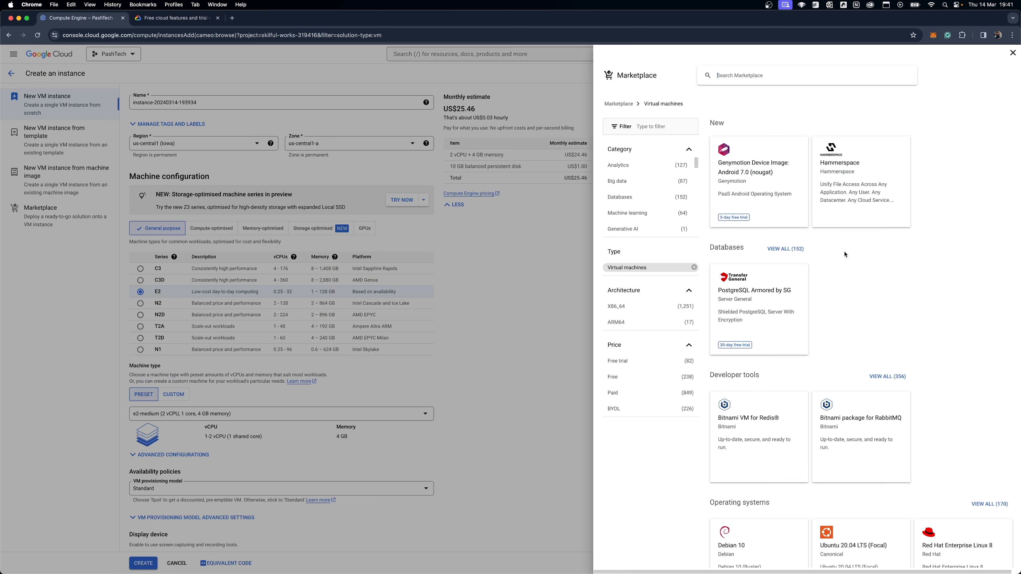
{"action": "left_click", "coordinate": [782, 73]}
{"action": "type", "text": "bitnamitnmami"}
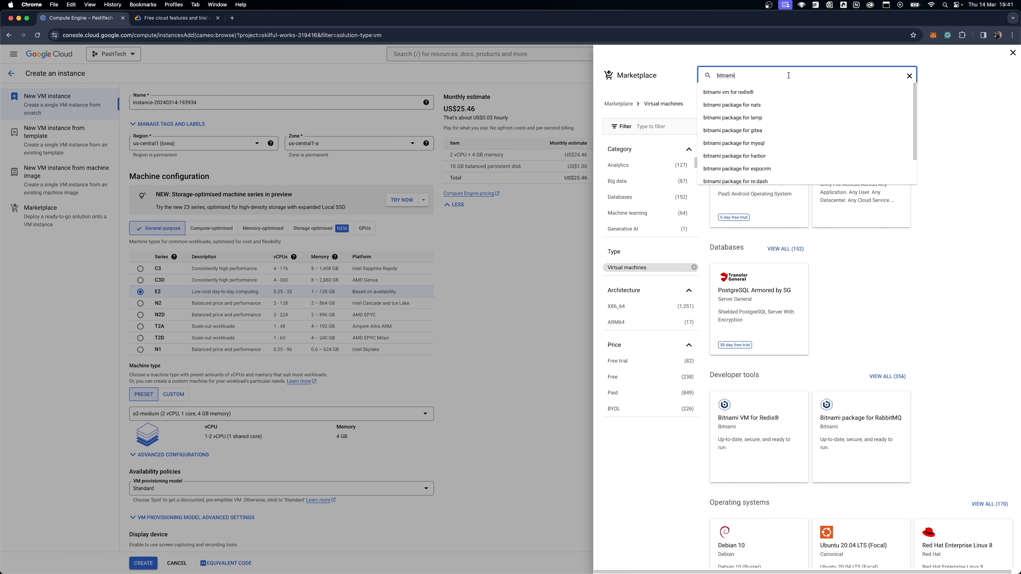
{"action": "type", "text": " ghost"}
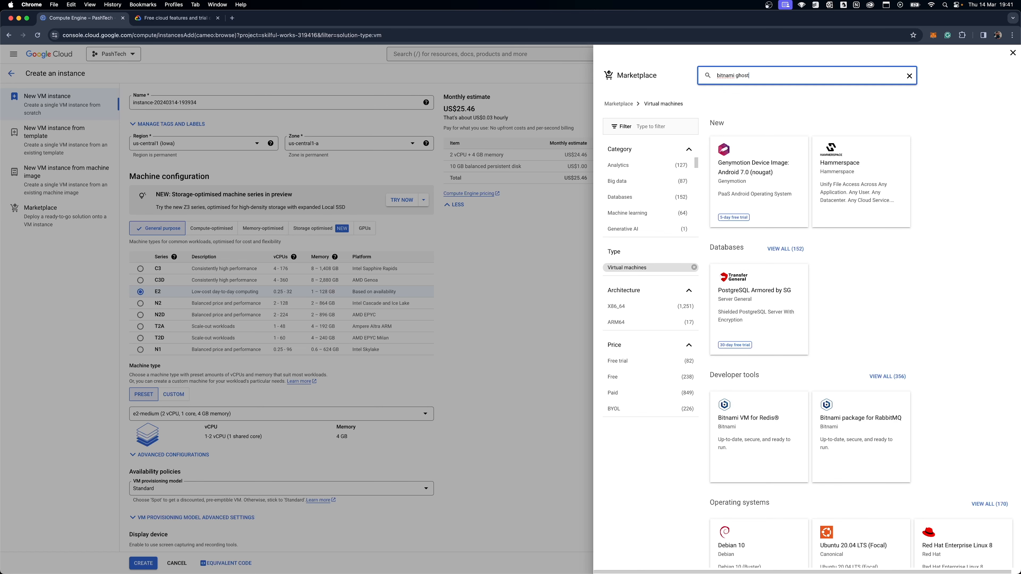
{"action": "key", "text": "Return"}
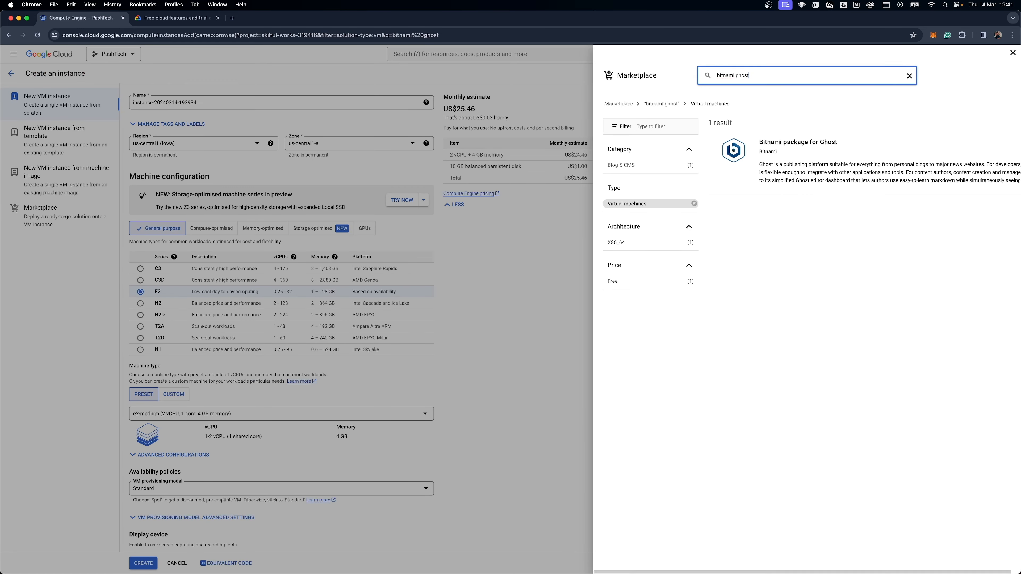
{"action": "left_click", "coordinate": [799, 154]}
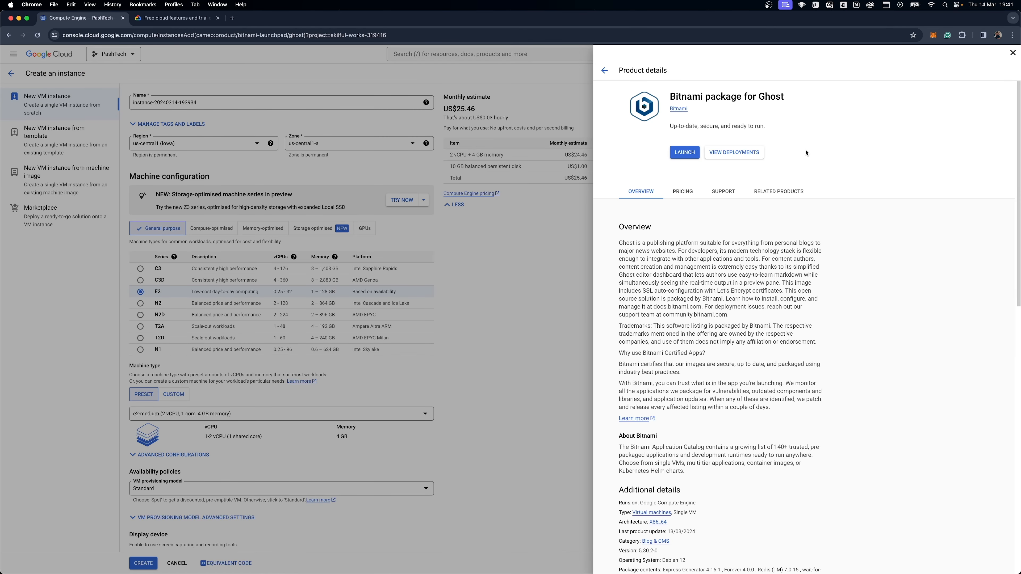
{"action": "left_click", "coordinate": [685, 152]}
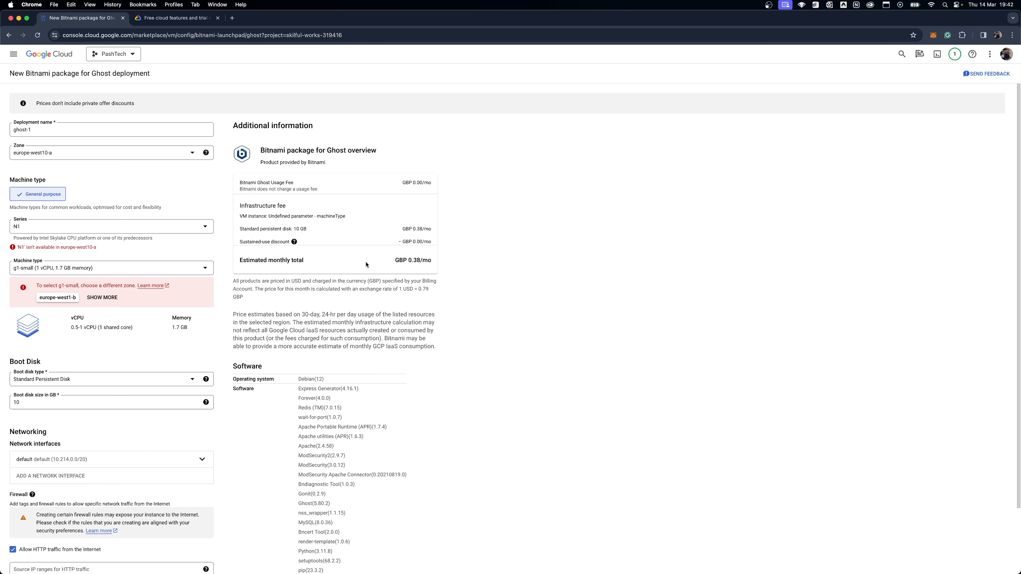
Set the deployment name of the Ghost package to ghost-demo.
{"action": "left_click", "coordinate": [127, 268]}
{"action": "left_click", "coordinate": [76, 283]}
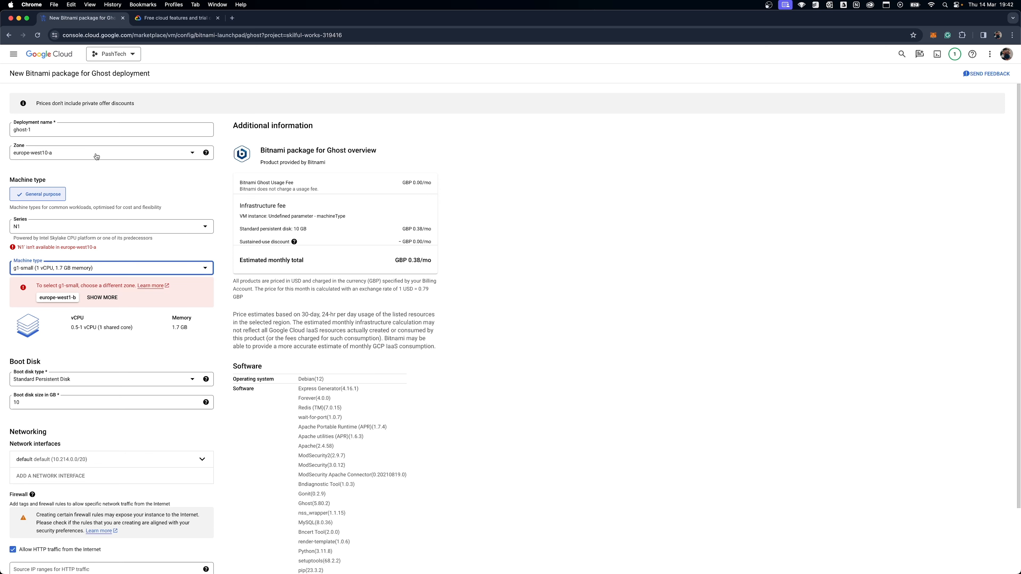
{"action": "left_click", "coordinate": [59, 128]}
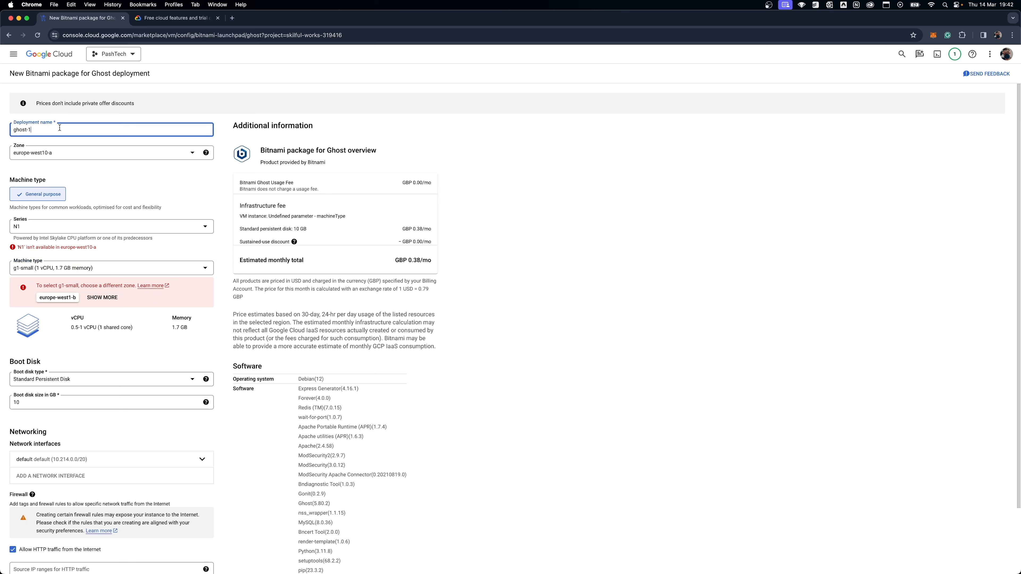
{"action": "type", "text": "ghost-demo"}
Set the deployment zone to us-east1-b, checking the Free Tier page for the US regions eligible for Compute Engine.
{"action": "left_click", "coordinate": [85, 155]}
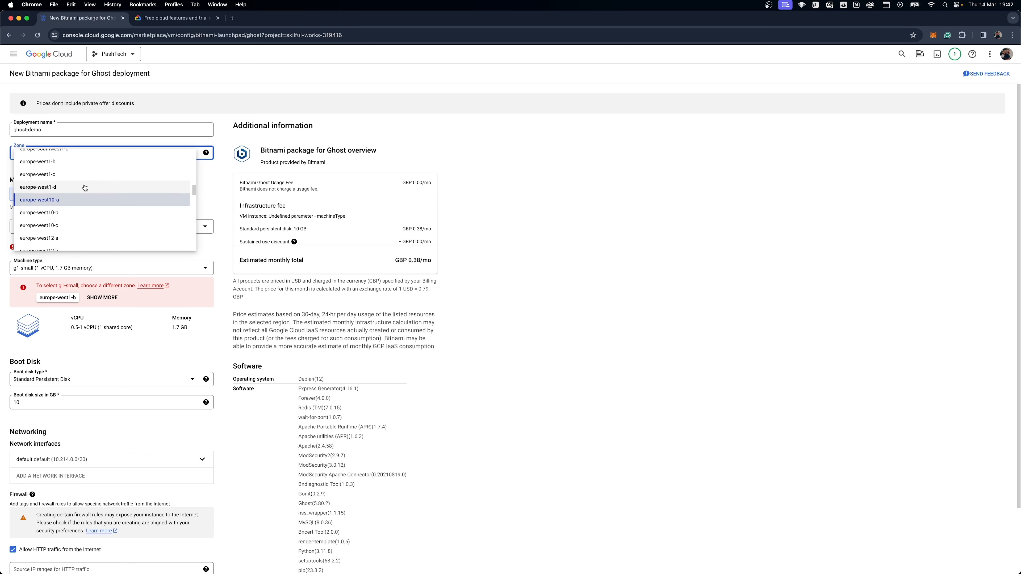
{"action": "scroll", "coordinate": [85, 187], "scroll_direction": "up", "scroll_amount": 15}
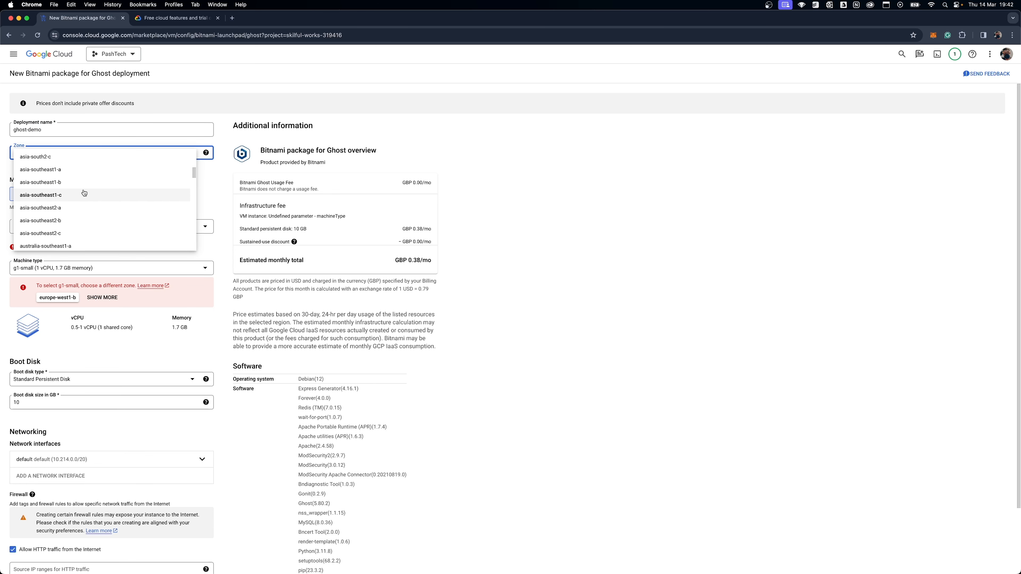
{"action": "scroll", "coordinate": [84, 193], "scroll_direction": "down", "scroll_amount": 12}
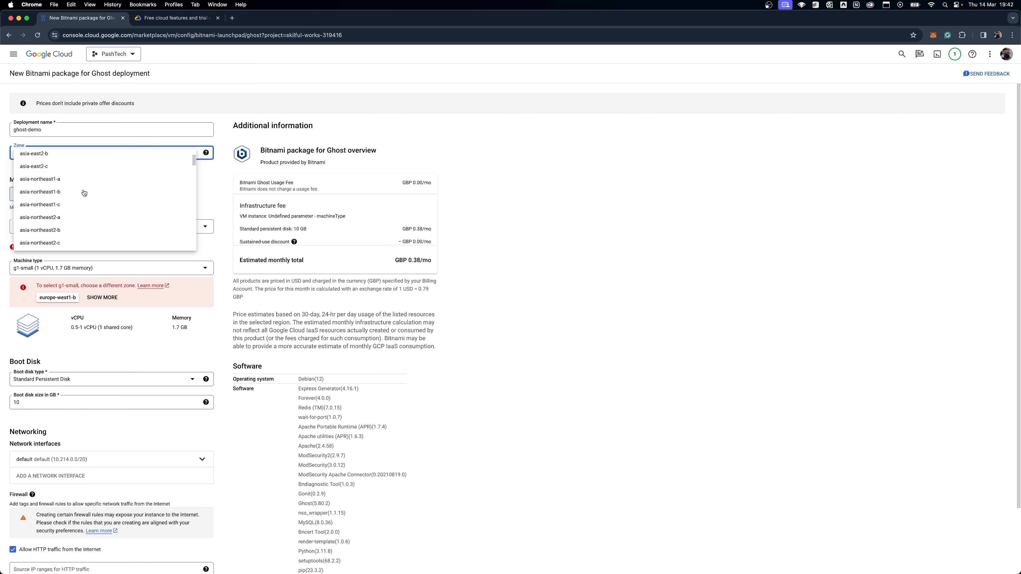
{"action": "scroll", "coordinate": [84, 193], "scroll_direction": "down", "scroll_amount": 10}
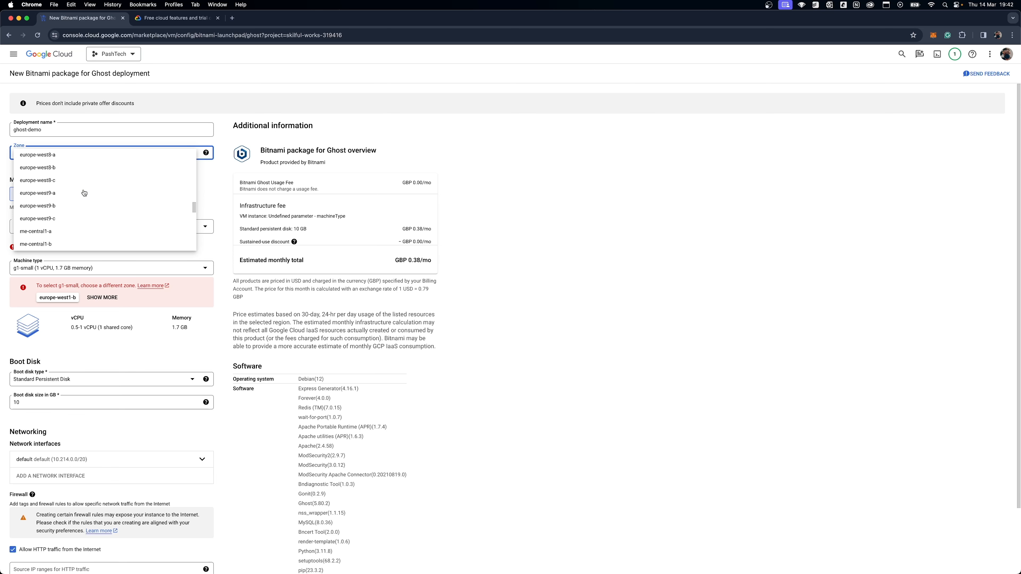
{"action": "scroll", "coordinate": [84, 193], "scroll_direction": "down", "scroll_amount": 8}
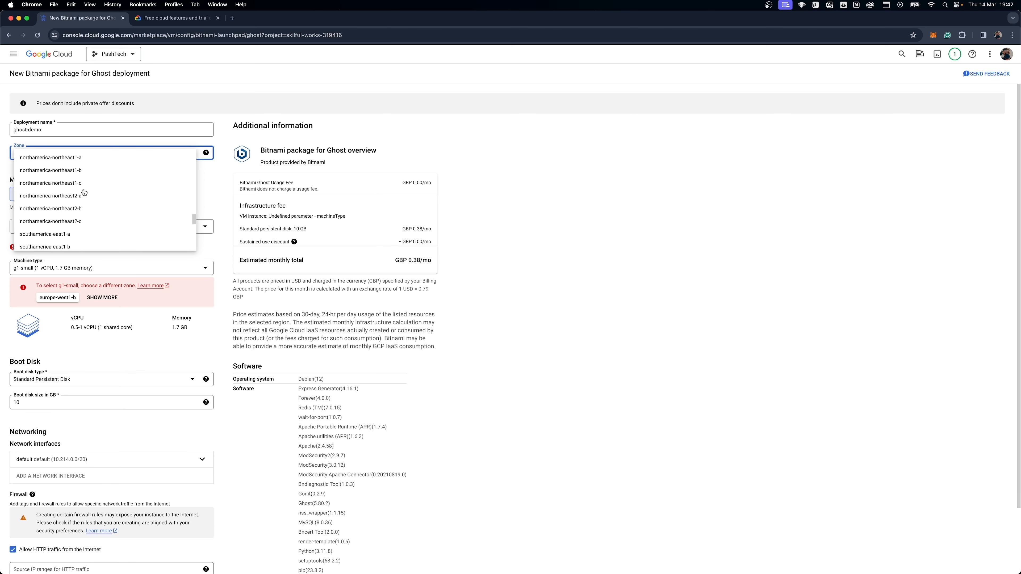
{"action": "scroll", "coordinate": [84, 192], "scroll_direction": "down", "scroll_amount": 4}
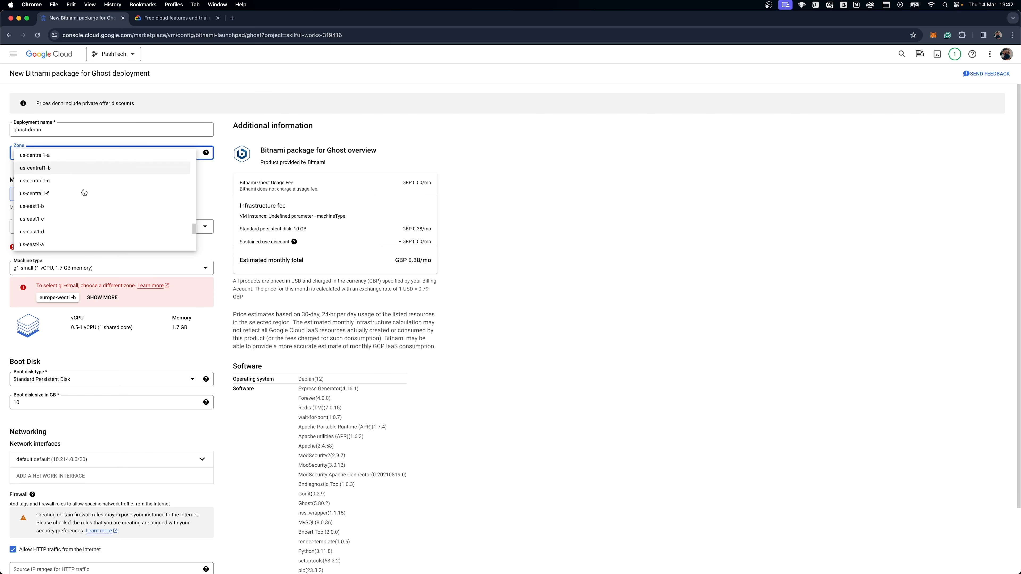
{"action": "left_click", "coordinate": [163, 20]}
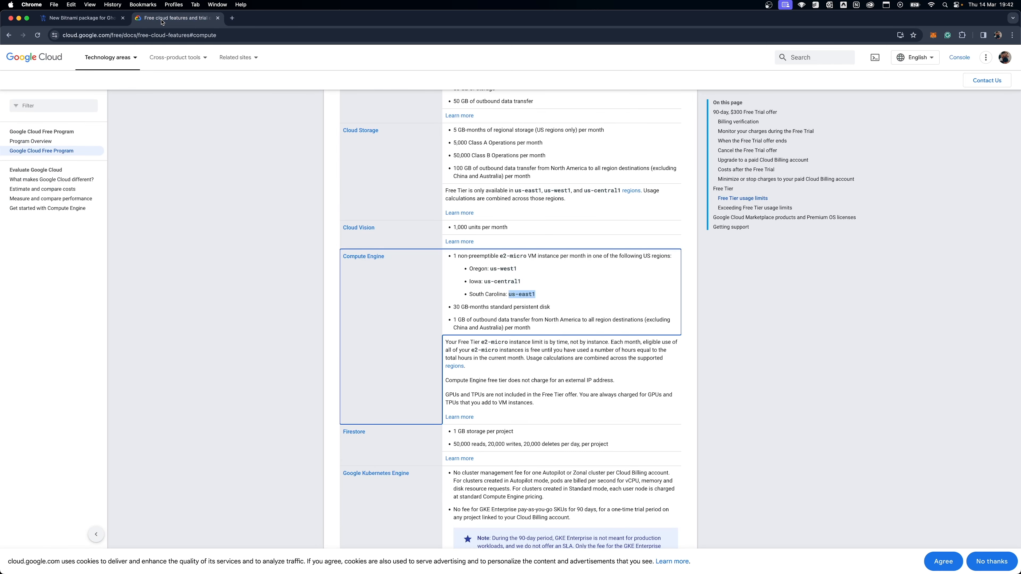
{"action": "left_click", "coordinate": [61, 17]}
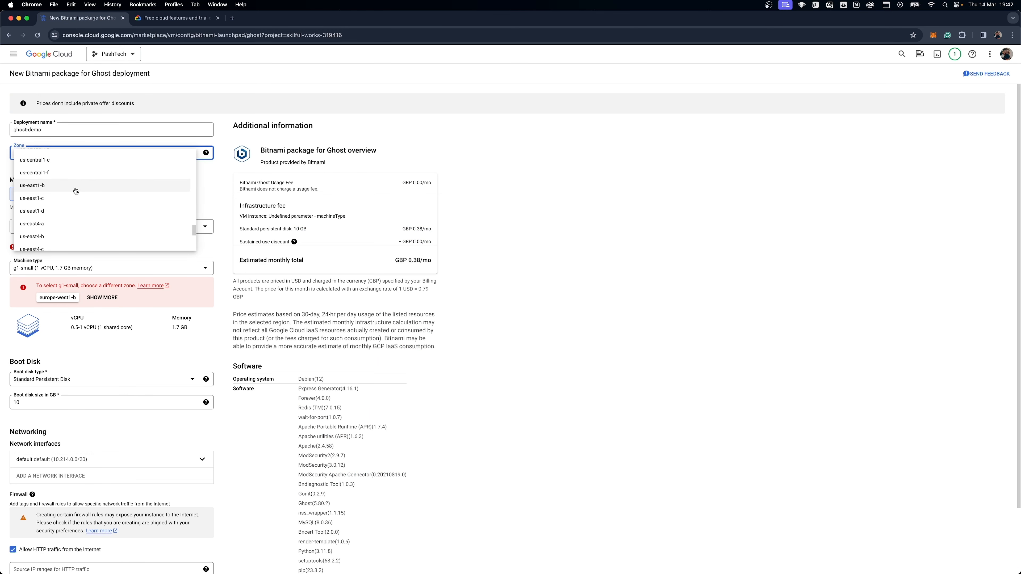
{"action": "scroll", "coordinate": [75, 191], "scroll_direction": "up", "scroll_amount": 5}
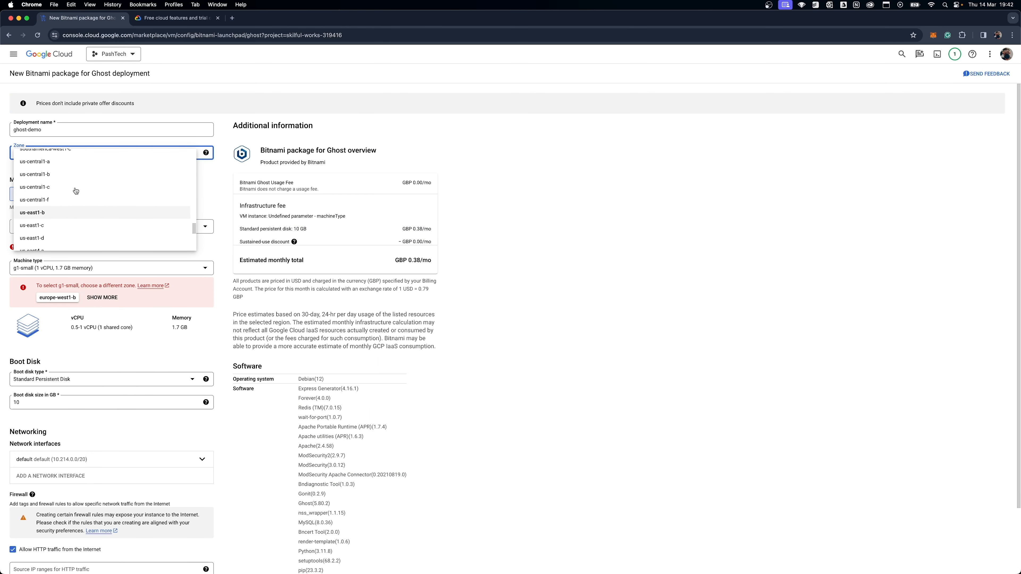
{"action": "left_click", "coordinate": [151, 19]}
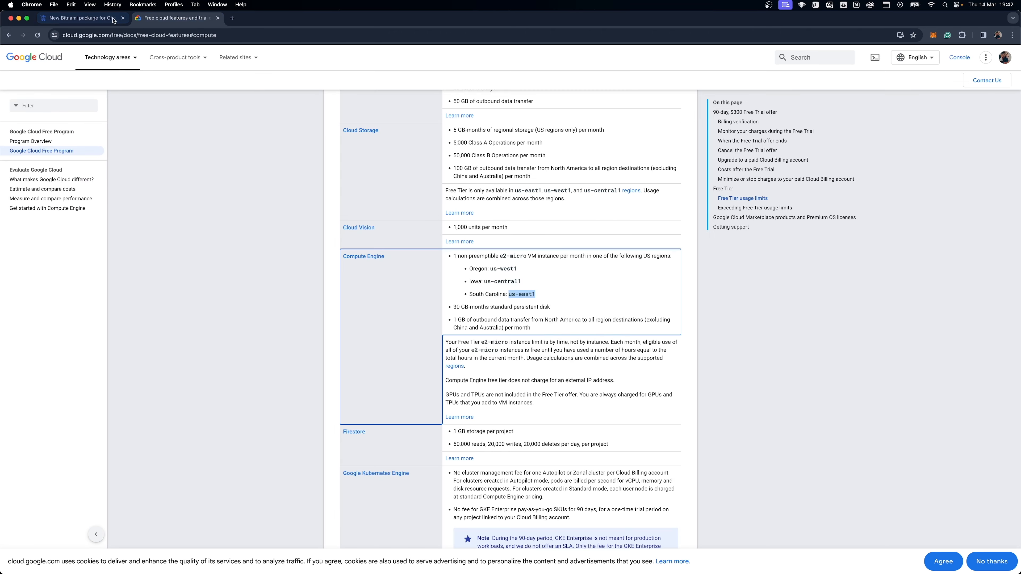
{"action": "left_click", "coordinate": [92, 19]}
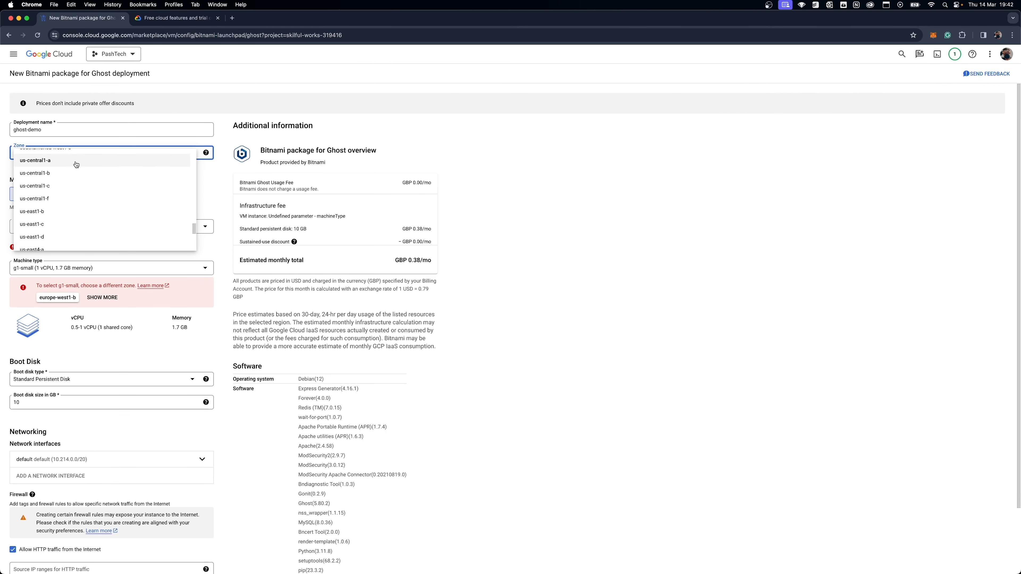
{"action": "scroll", "coordinate": [79, 213], "scroll_direction": "down", "scroll_amount": 1}
{"action": "scroll", "coordinate": [79, 213], "scroll_direction": "down", "scroll_amount": 8}
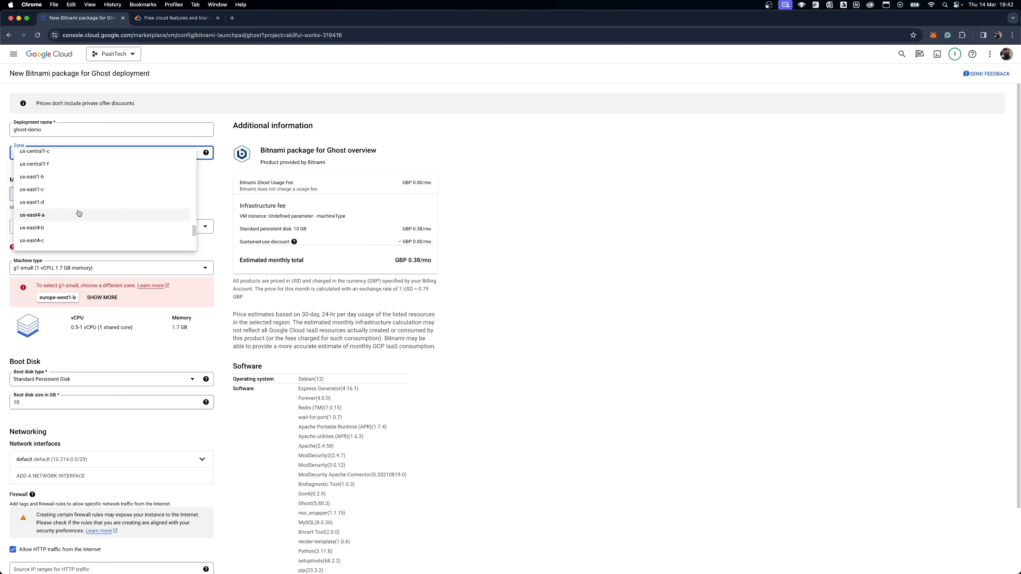
{"action": "scroll", "coordinate": [79, 213], "scroll_direction": "up", "scroll_amount": 5}
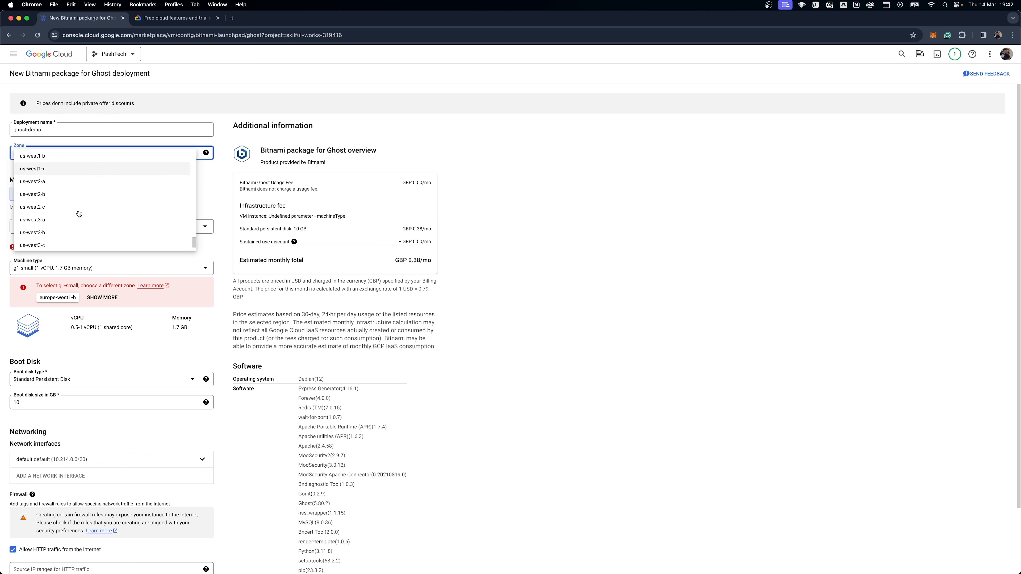
{"action": "scroll", "coordinate": [79, 218], "scroll_direction": "up", "scroll_amount": 2}
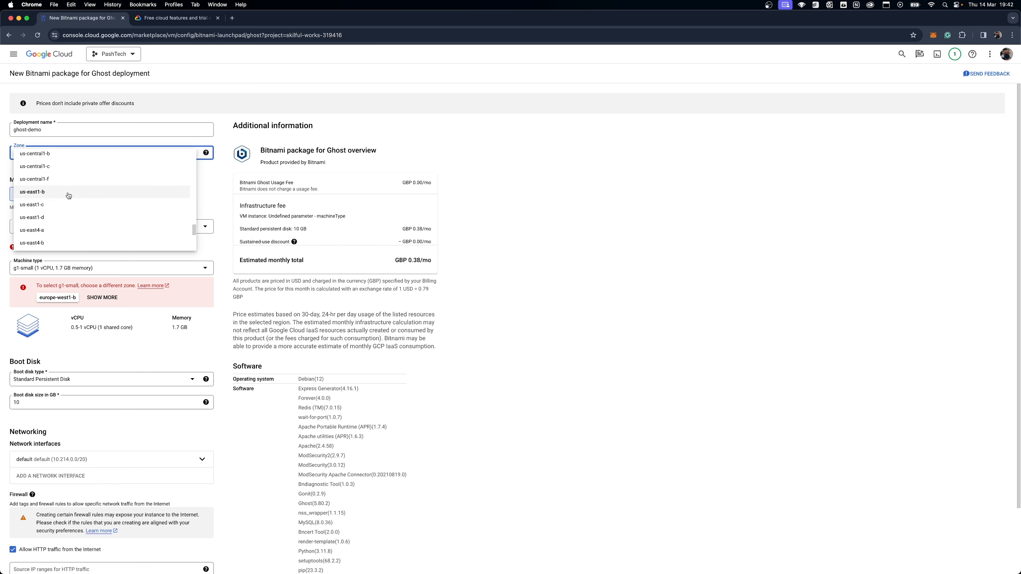
{"action": "left_click", "coordinate": [146, 20]}
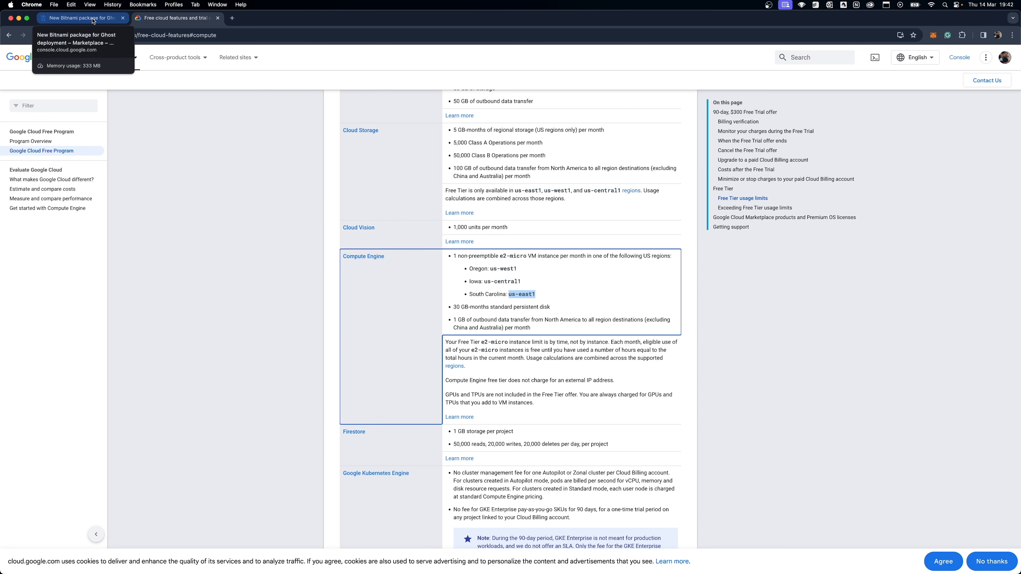
{"action": "left_click", "coordinate": [93, 21]}
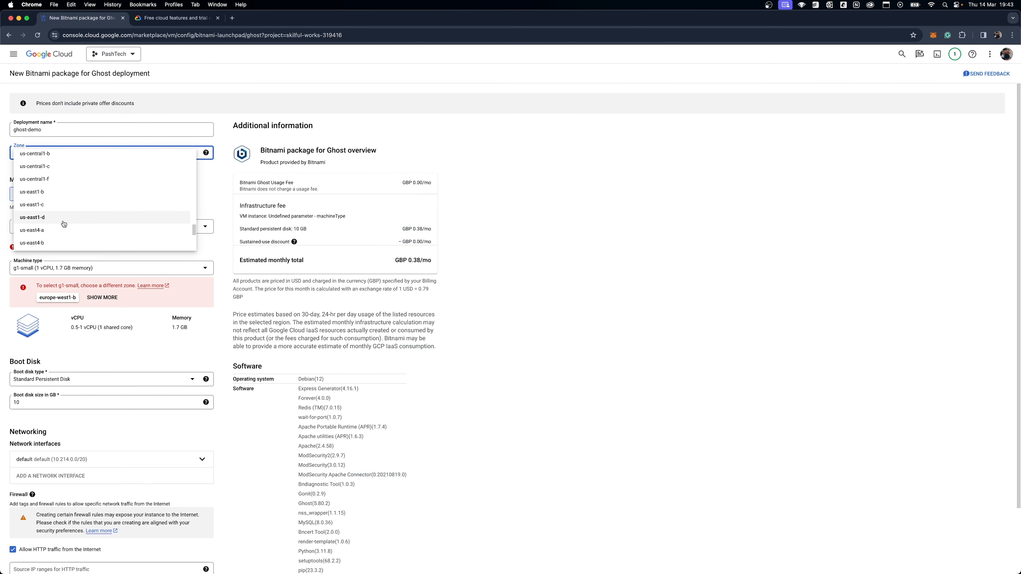
{"action": "left_click", "coordinate": [56, 195]}
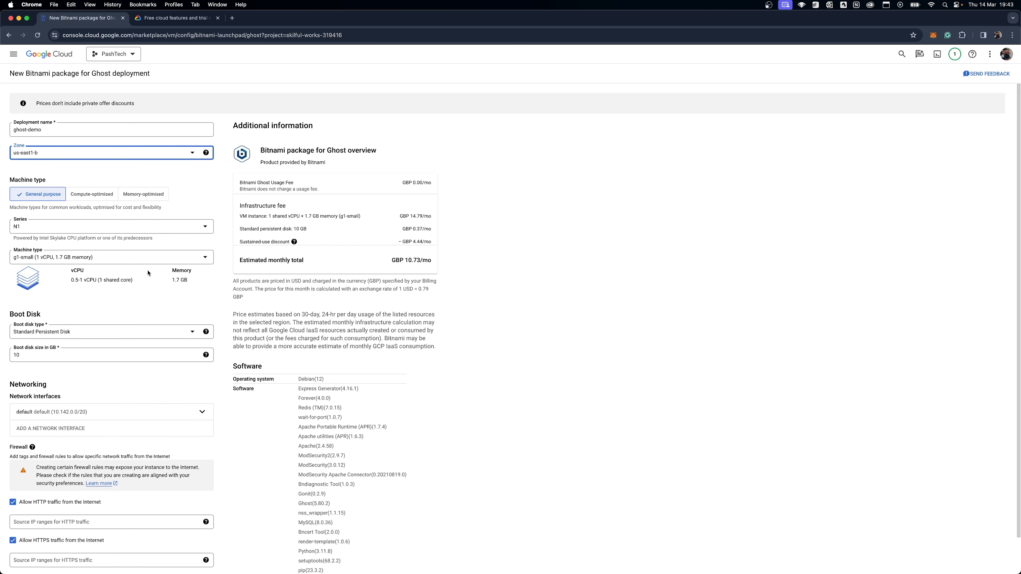
Set the machine series to E2 and the machine type to e2-micro.
{"action": "left_click", "coordinate": [105, 231]}
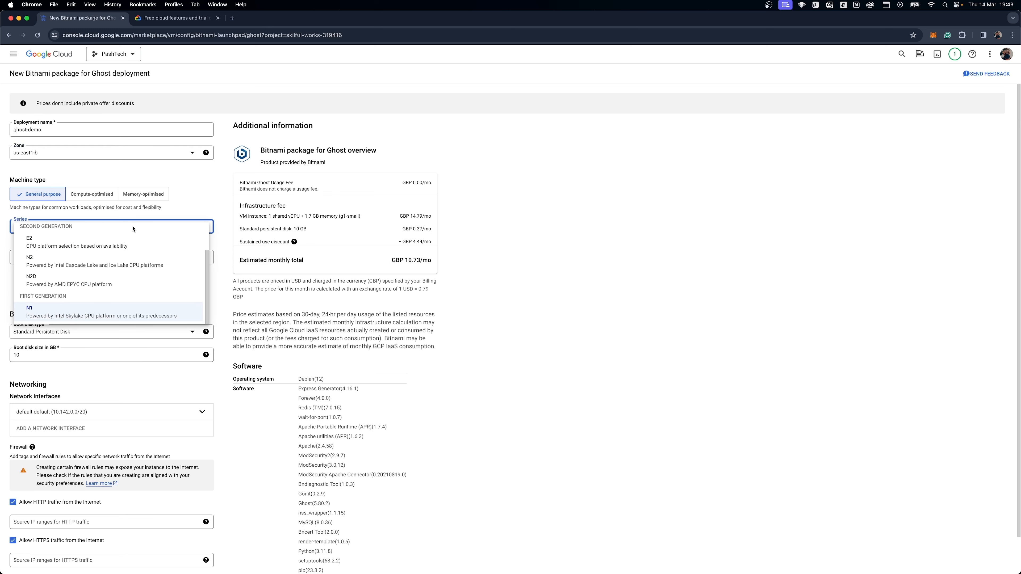
{"action": "left_click", "coordinate": [78, 246]}
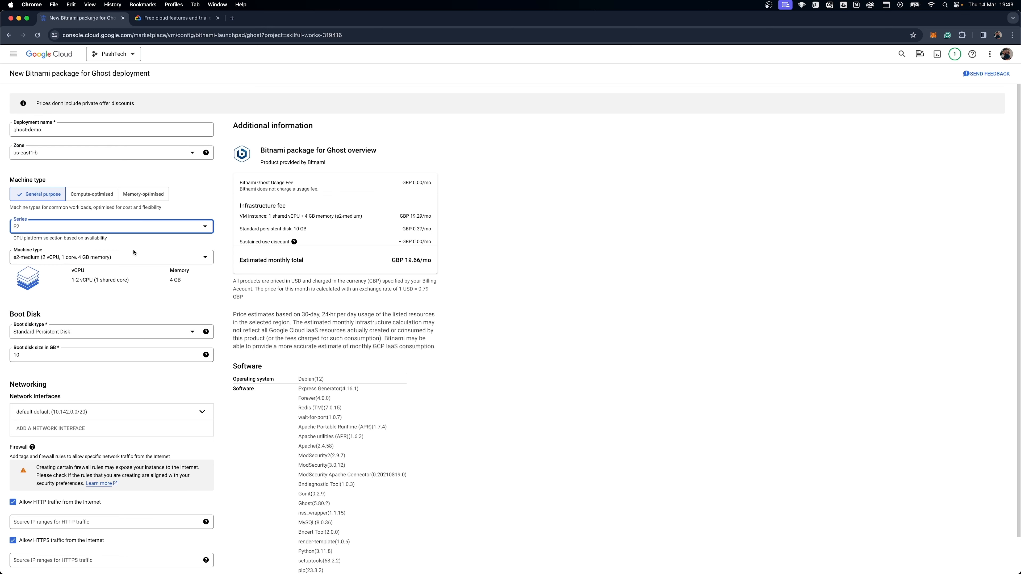
{"action": "left_click", "coordinate": [117, 257]}
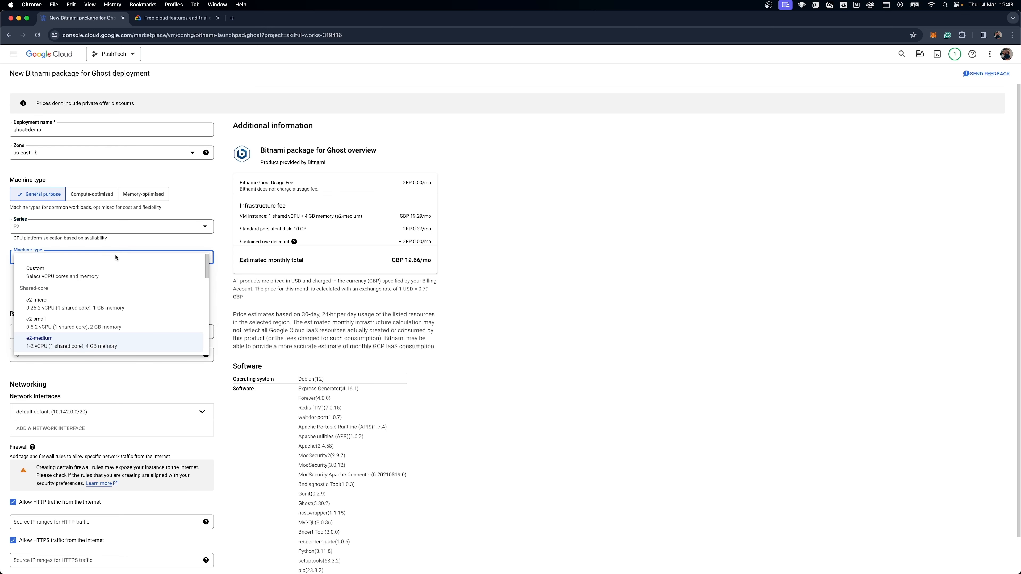
{"action": "left_click", "coordinate": [95, 310]}
{"action": "left_click", "coordinate": [221, 281]}
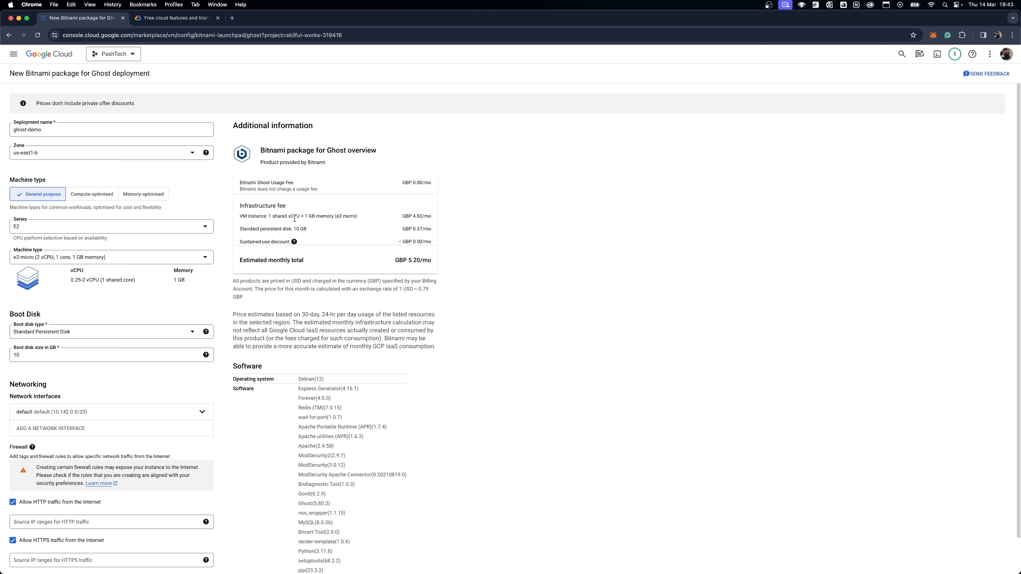
Review the boot disk and firewall settings and compare the configuration with the Compute Engine Free Tier limits.
{"action": "mouse_move", "coordinate": [205, 331]}
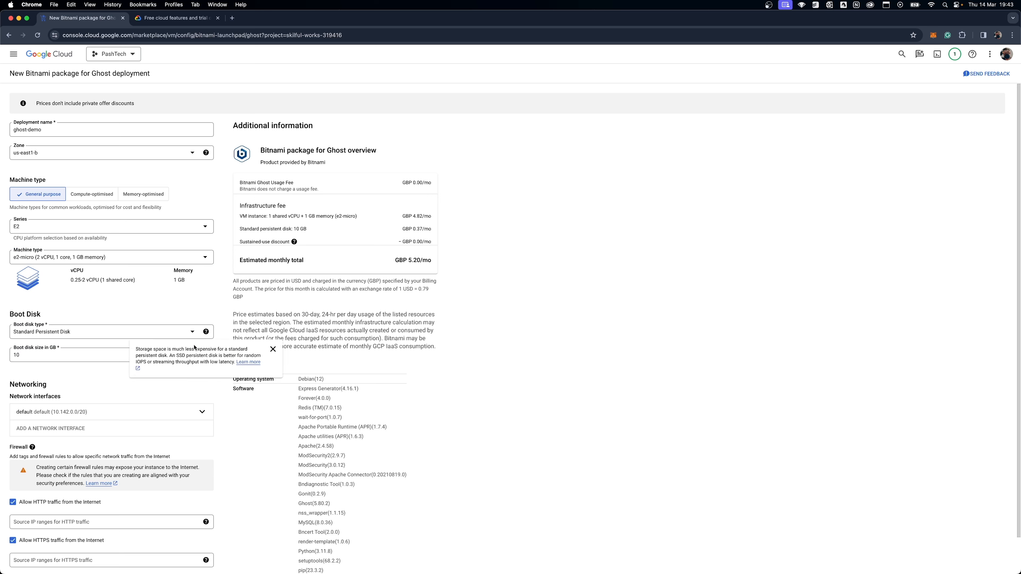
{"action": "scroll", "coordinate": [212, 308], "scroll_direction": "down", "scroll_amount": 2}
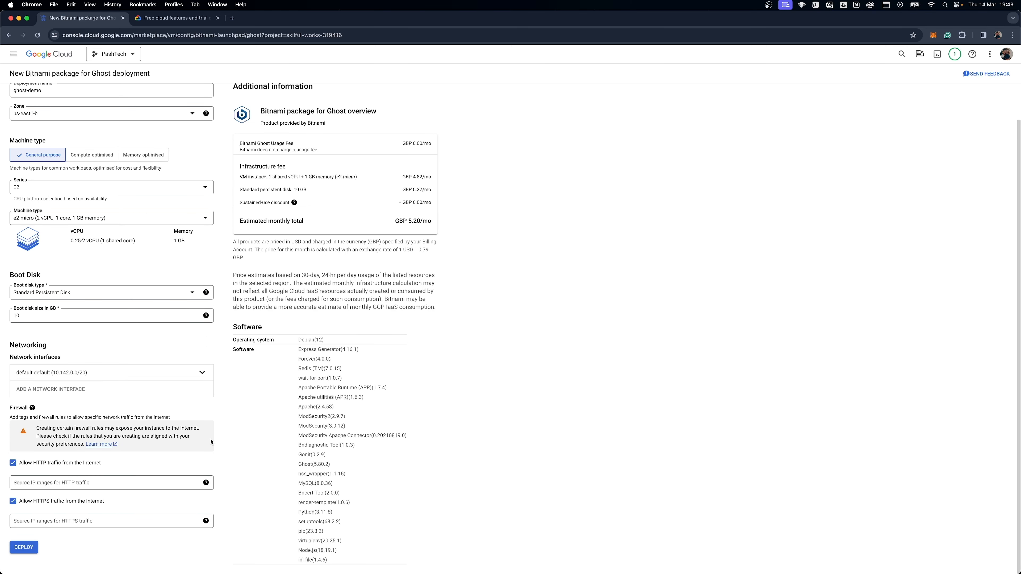
{"action": "scroll", "coordinate": [221, 422], "scroll_direction": "up", "scroll_amount": 2}
{"action": "left_click", "coordinate": [151, 18]}
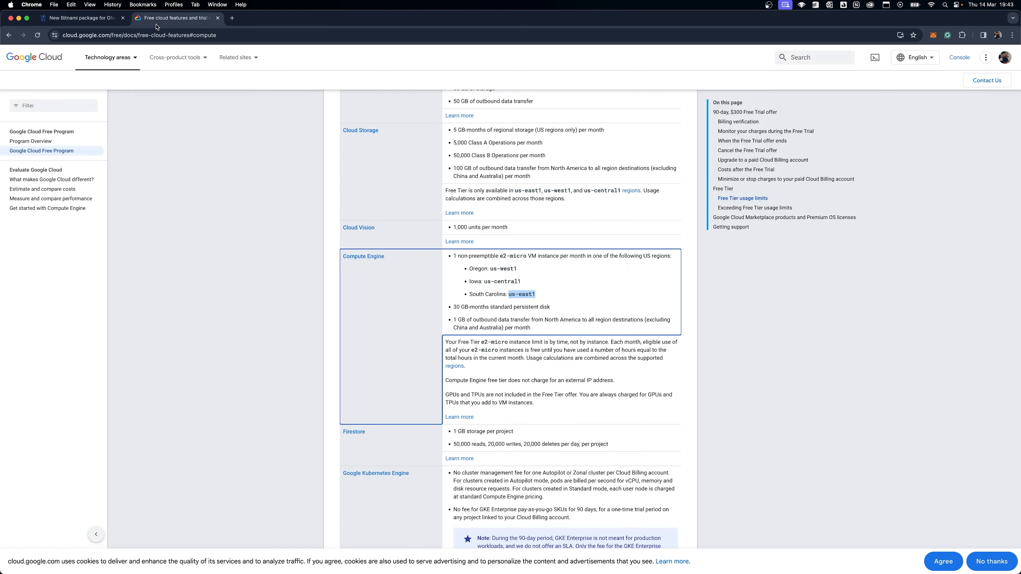
{"action": "left_click", "coordinate": [56, 20]}
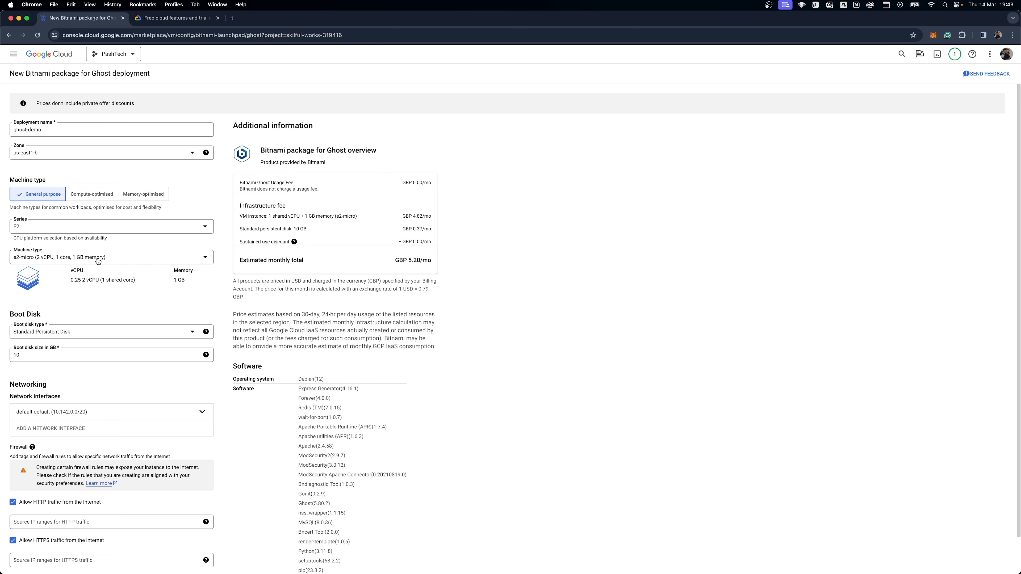
Recheck the machine type choices, keep e2-micro, and deploy the Bitnami package for Ghost.
{"action": "left_click", "coordinate": [114, 262]}
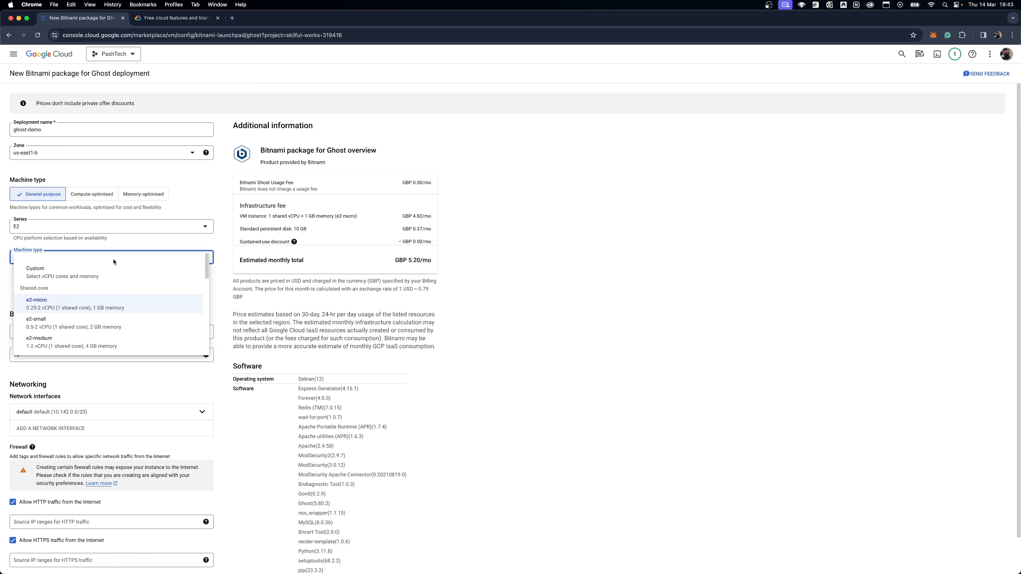
{"action": "left_click", "coordinate": [228, 269]}
{"action": "scroll", "coordinate": [226, 288], "scroll_direction": "down", "scroll_amount": 2}
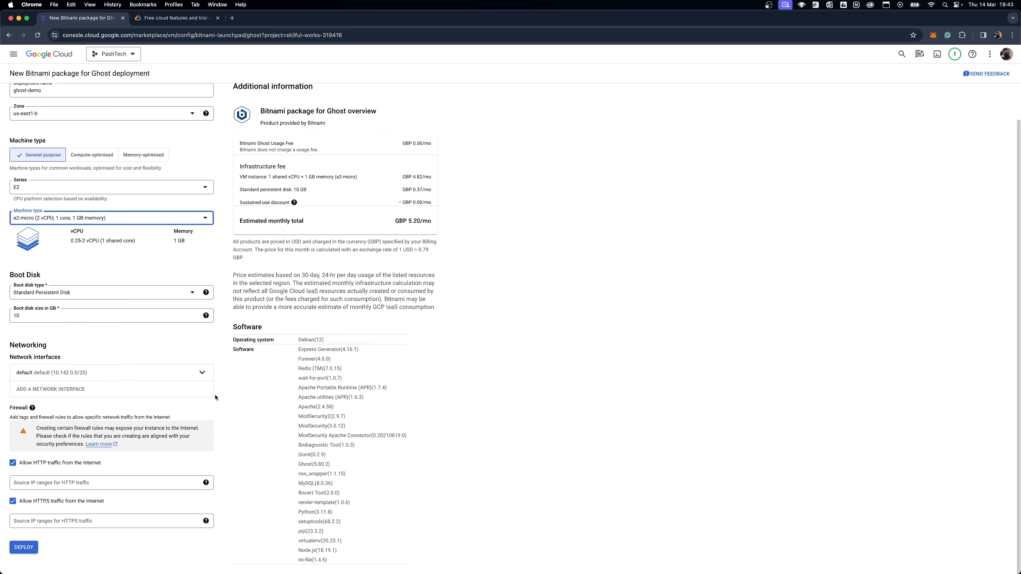
{"action": "left_click", "coordinate": [25, 549]}
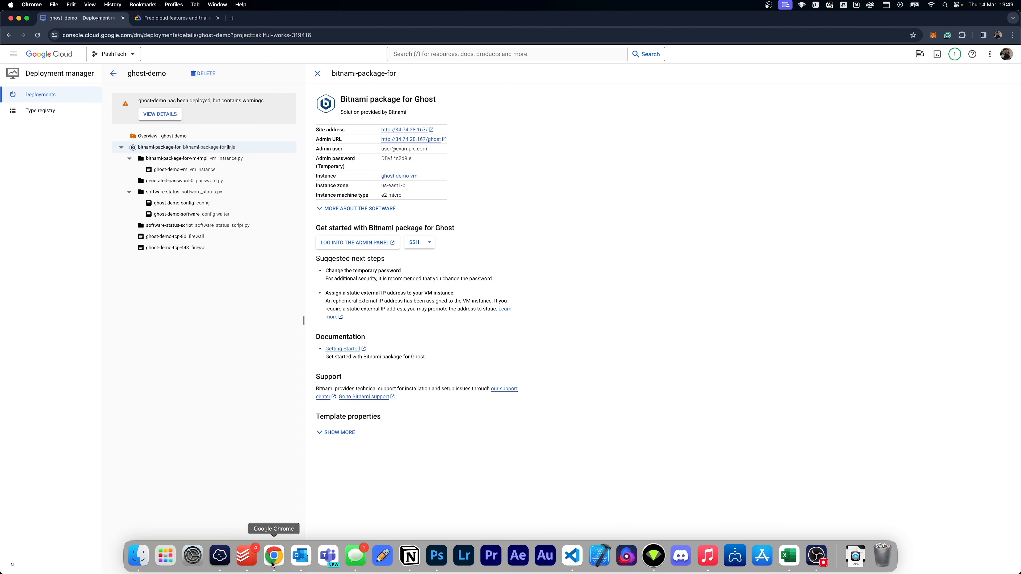
{"action": "left_click", "coordinate": [816, 556]}
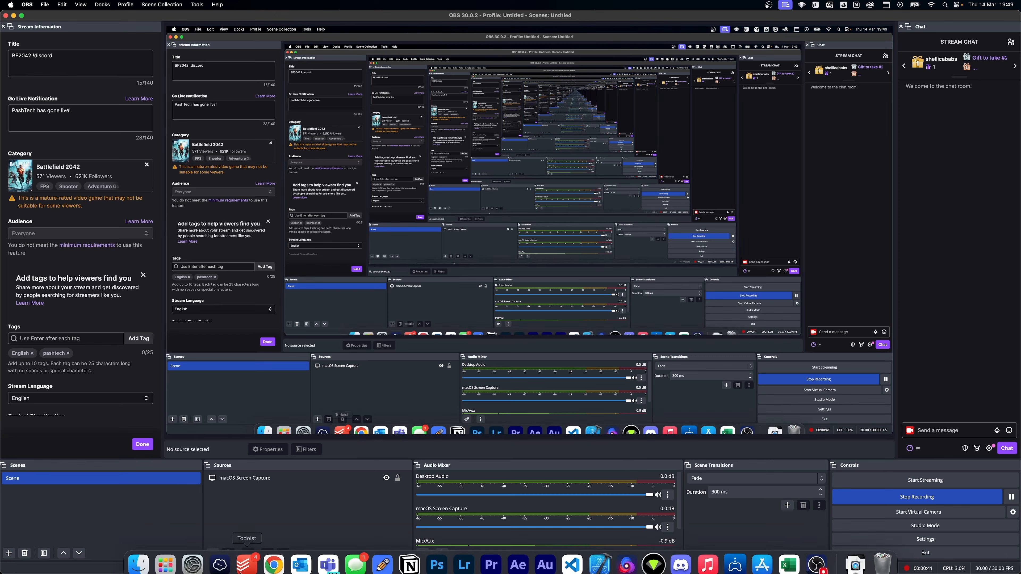
{"action": "left_click", "coordinate": [274, 563]}
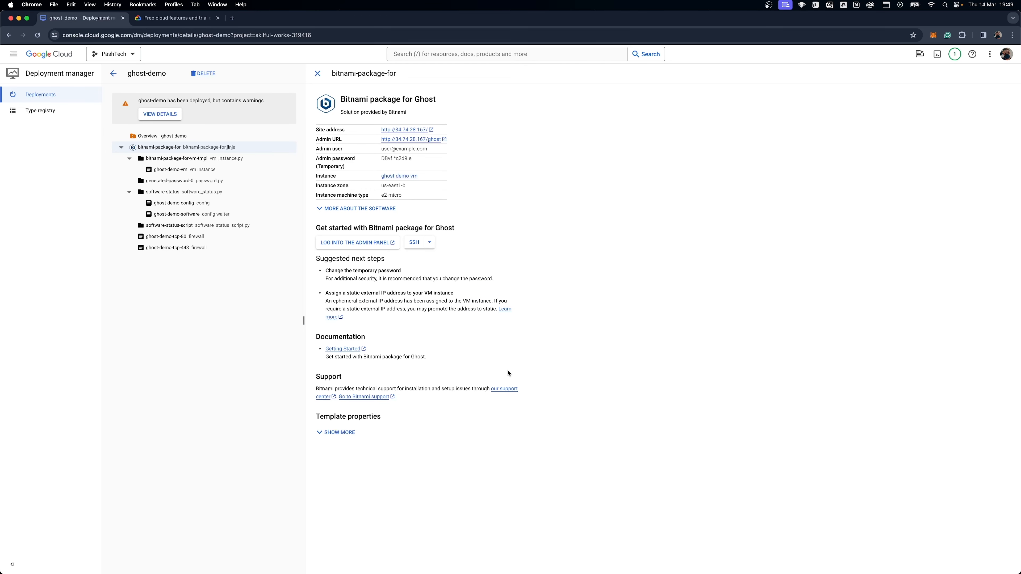
Open the deployed blog's site address to check the public page, and close it again.
{"action": "left_click", "coordinate": [430, 131]}
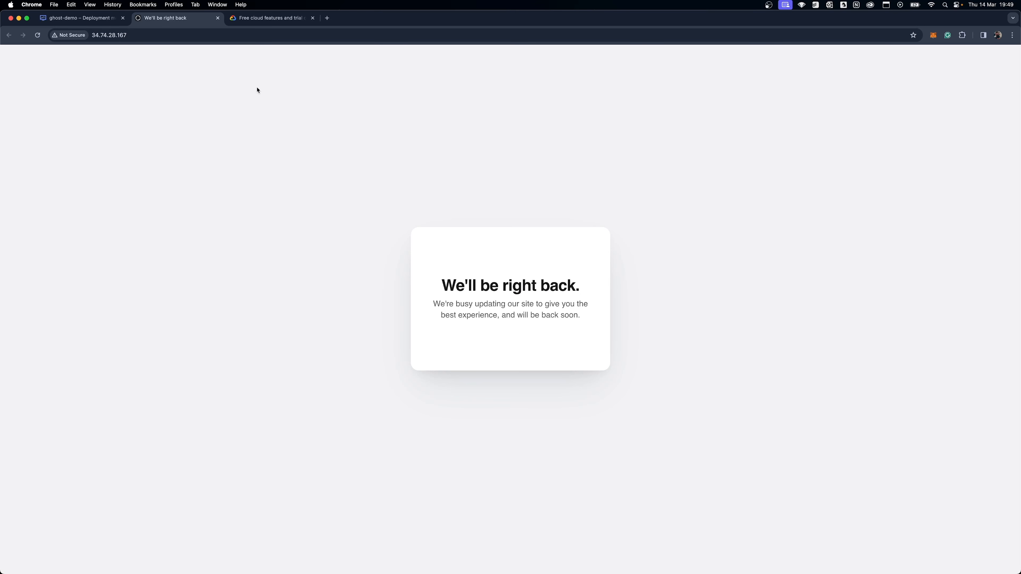
{"action": "left_click", "coordinate": [168, 36]}
{"action": "left_click", "coordinate": [184, 36]}
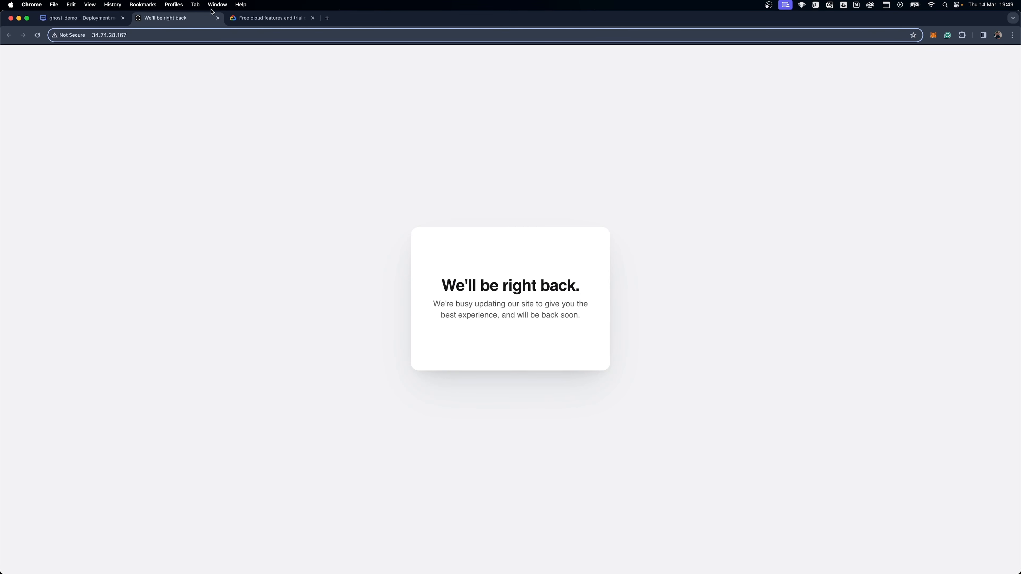
{"action": "left_click", "coordinate": [217, 18]}
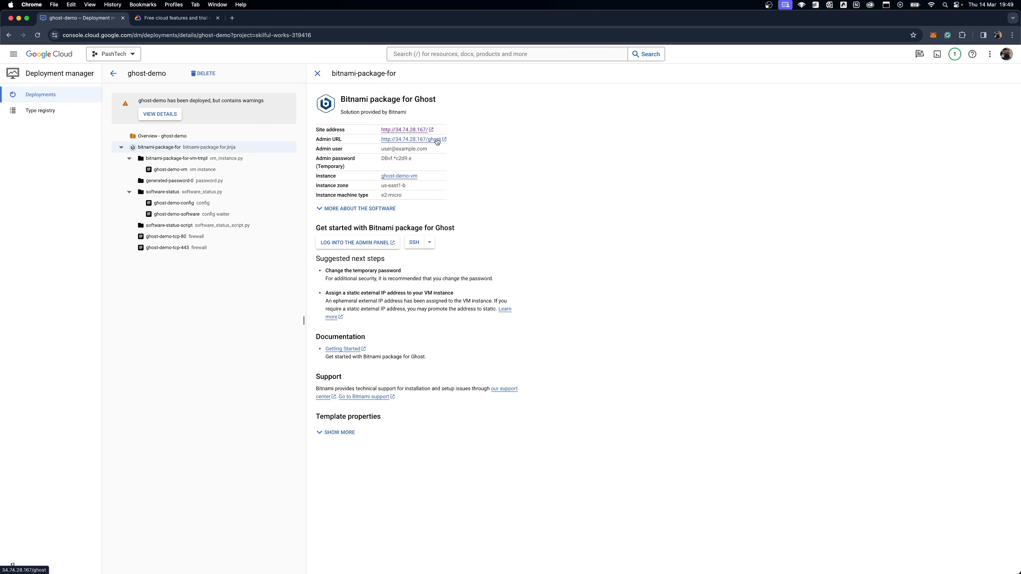
Open the Ghost admin URL and fill the sign-in form's e-mail with the admin user copied from the deployment details.
{"action": "left_click", "coordinate": [438, 140]}
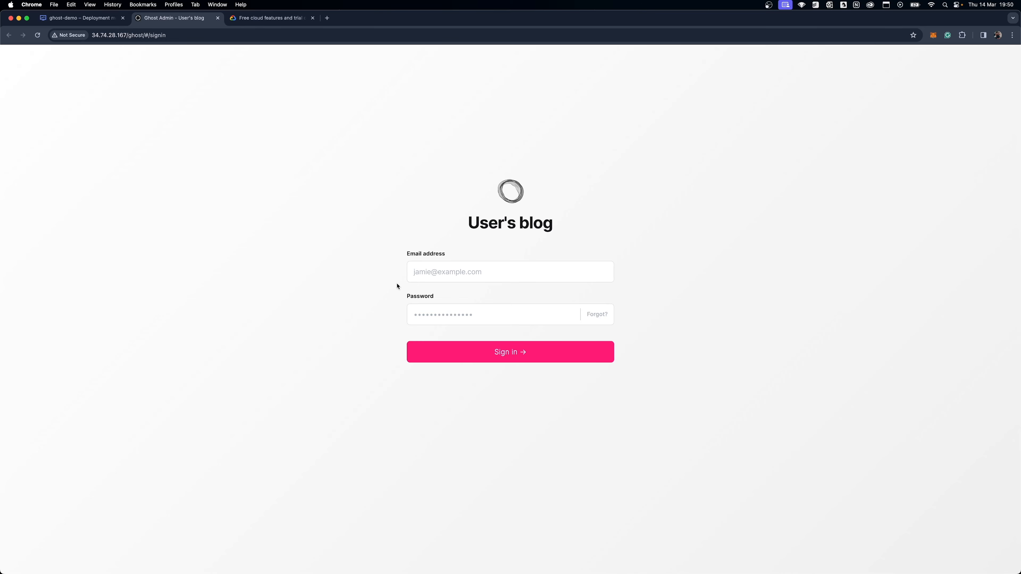
{"action": "left_click", "coordinate": [483, 274]}
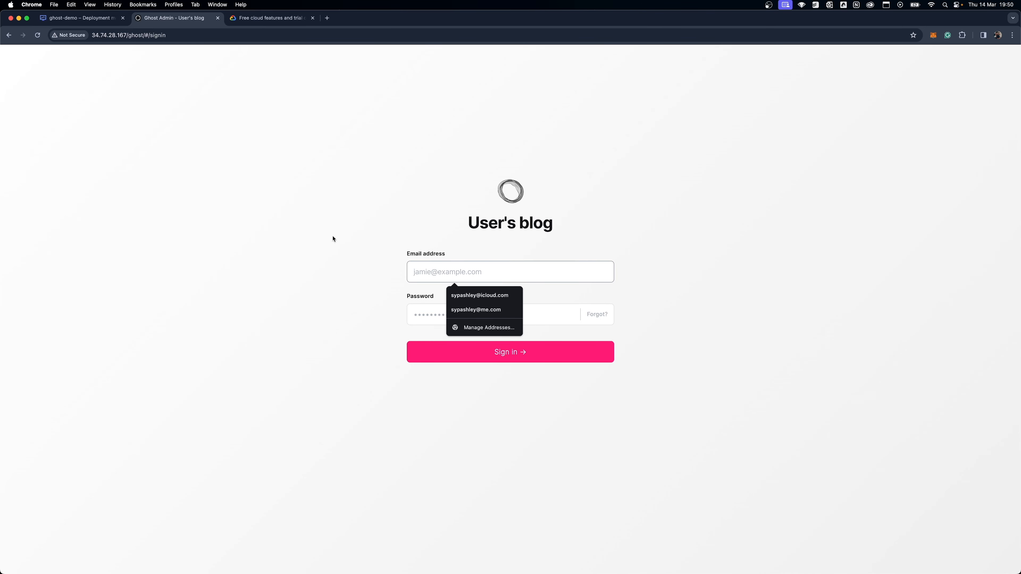
{"action": "left_click", "coordinate": [292, 232]}
{"action": "left_click", "coordinate": [97, 21]}
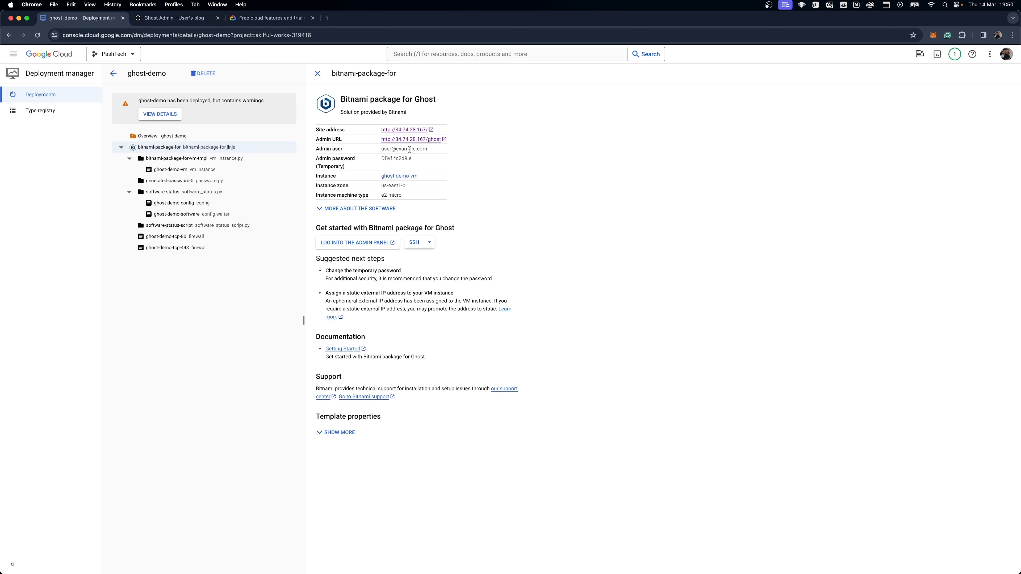
{"action": "left_click_drag", "start_coordinate": [431, 149], "coordinate": [382, 150]}
{"action": "right_click", "coordinate": [393, 148]}
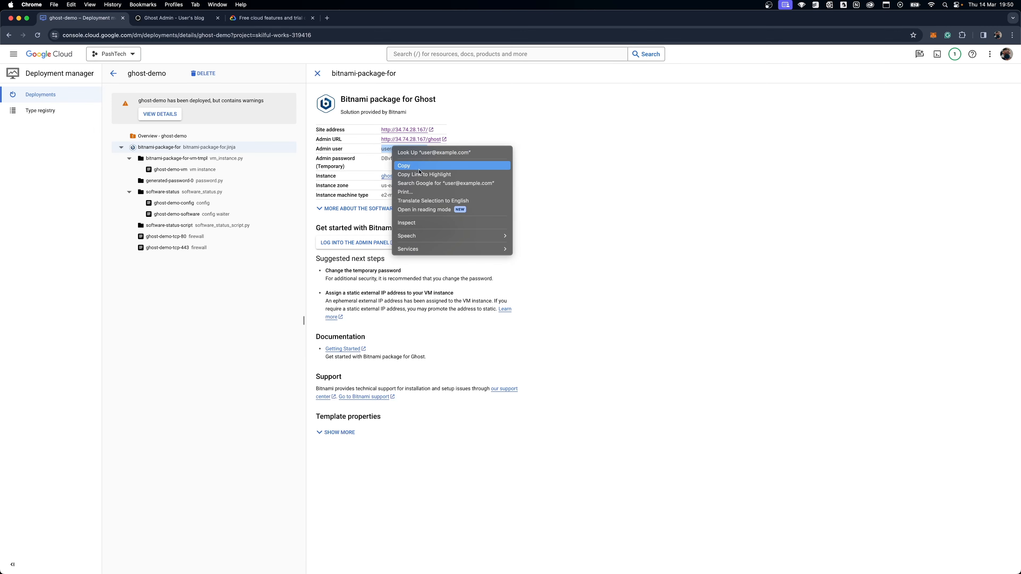
{"action": "left_click", "coordinate": [427, 167]}
{"action": "left_click", "coordinate": [181, 18]}
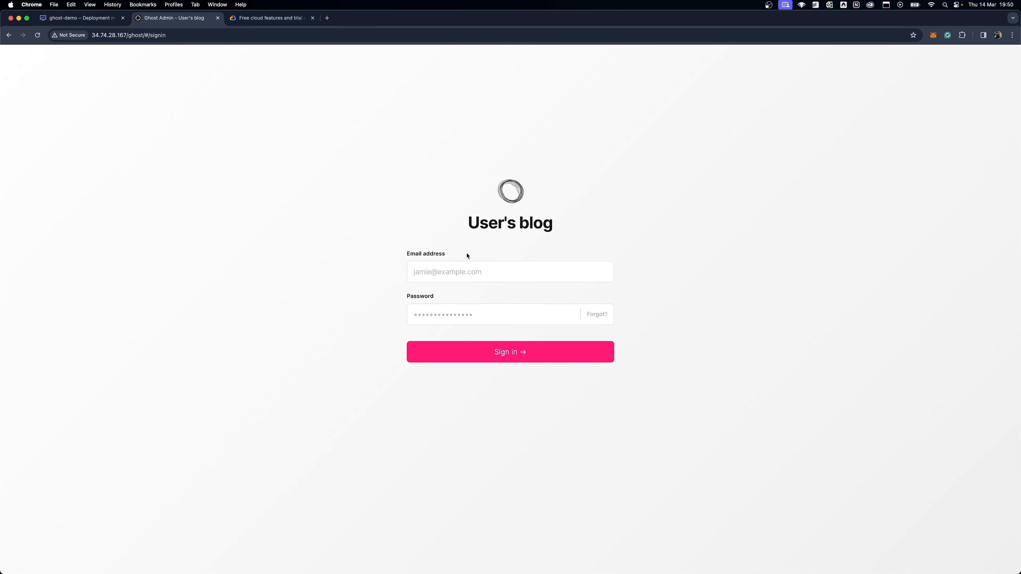
{"action": "right_click", "coordinate": [471, 272]}
{"action": "left_click", "coordinate": [504, 346]}
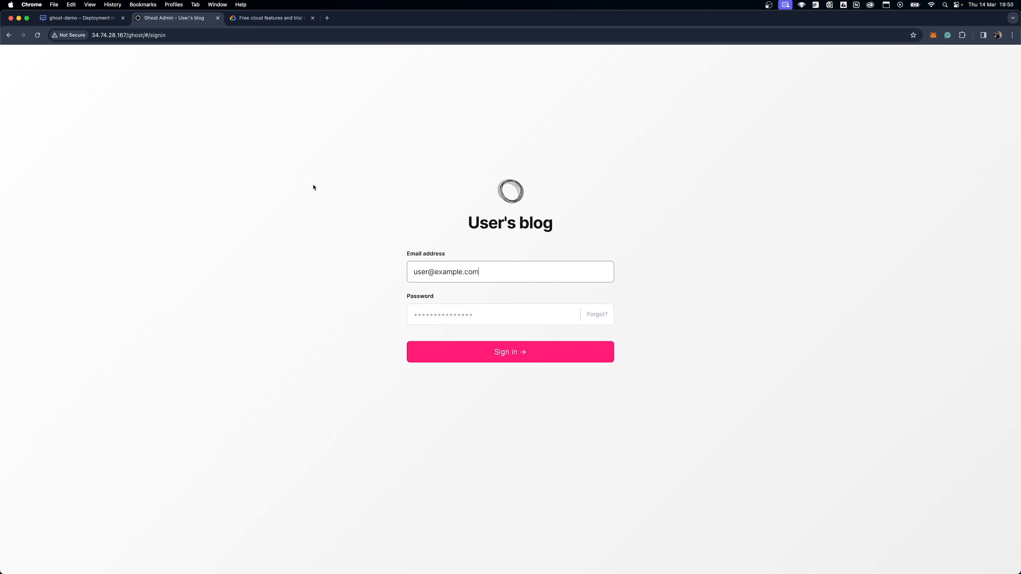
Sign in to Ghost with the temporary admin password copied from the deployment details, and dismiss the offer to save it.
{"action": "left_click", "coordinate": [98, 19]}
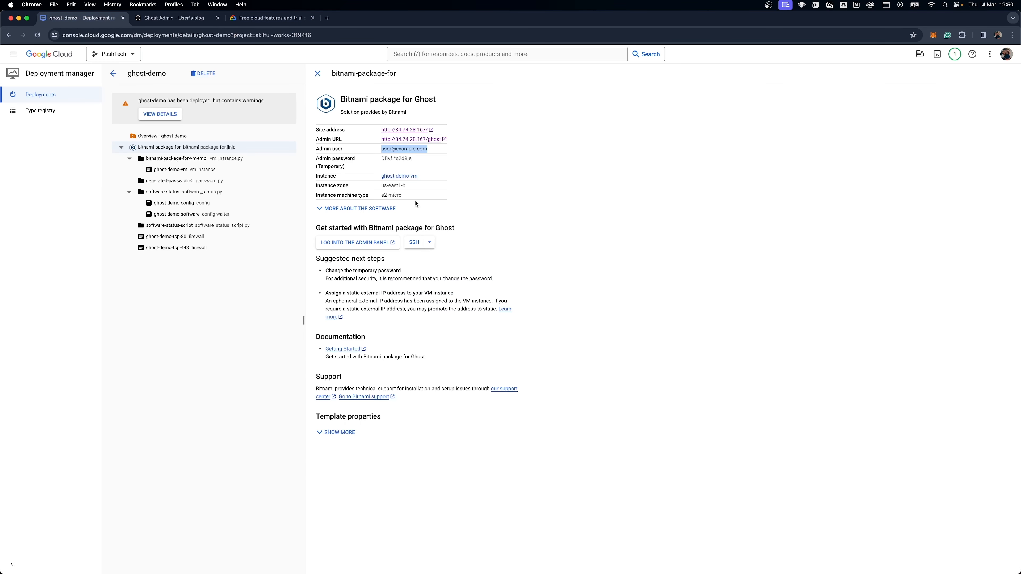
{"action": "triple_click", "coordinate": [400, 158]}
{"action": "right_click", "coordinate": [400, 158]}
{"action": "left_click", "coordinate": [423, 176]}
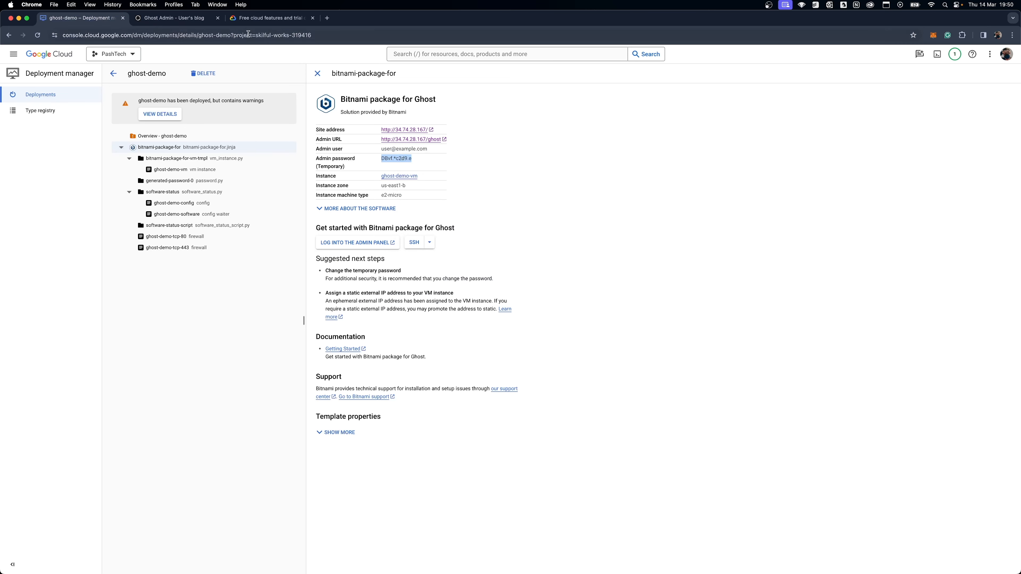
{"action": "left_click", "coordinate": [186, 21]}
{"action": "right_click", "coordinate": [459, 314]}
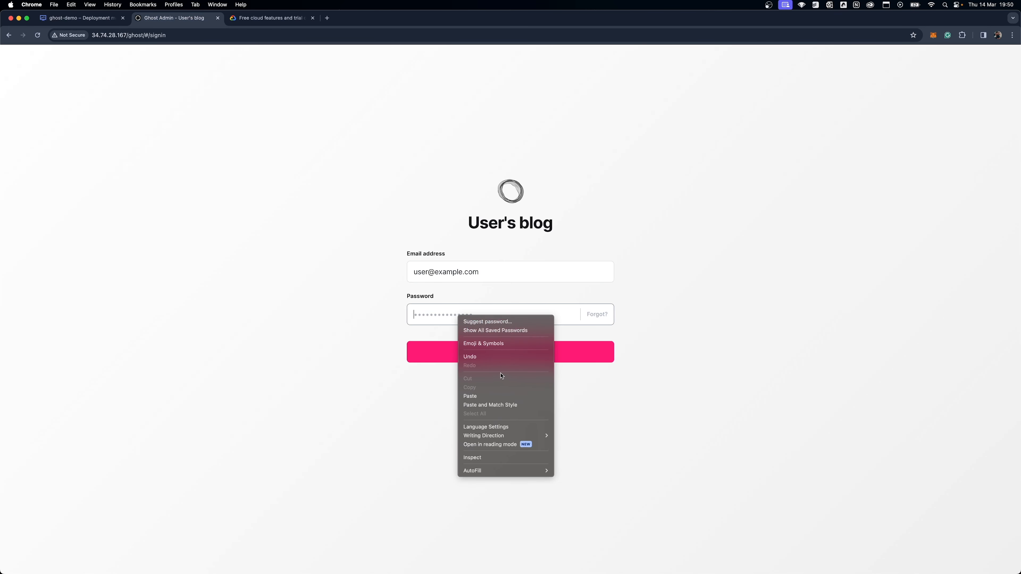
{"action": "left_click", "coordinate": [496, 395]}
{"action": "left_click", "coordinate": [512, 357]}
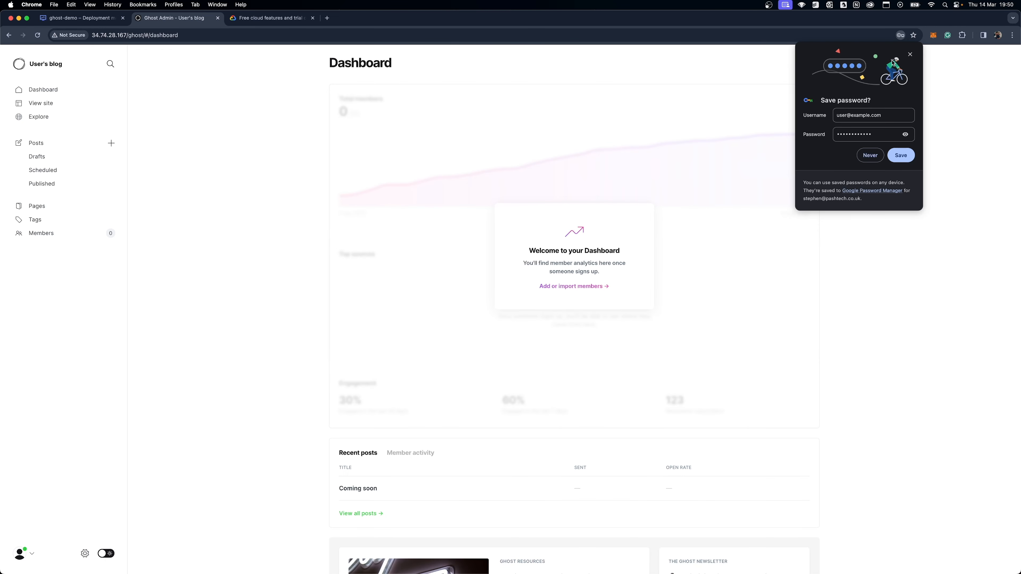
{"action": "left_click", "coordinate": [910, 55]}
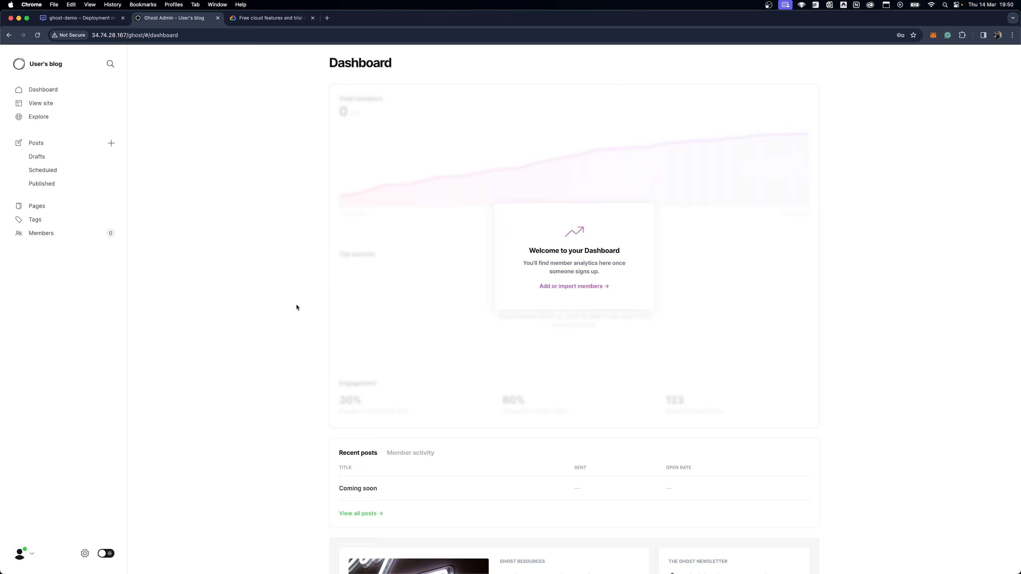
Create a draft post titled "khjjhj" and return to the posts list.
{"action": "scroll", "coordinate": [310, 328], "scroll_direction": "down", "scroll_amount": 10}
{"action": "scroll", "coordinate": [310, 328], "scroll_direction": "up", "scroll_amount": 10}
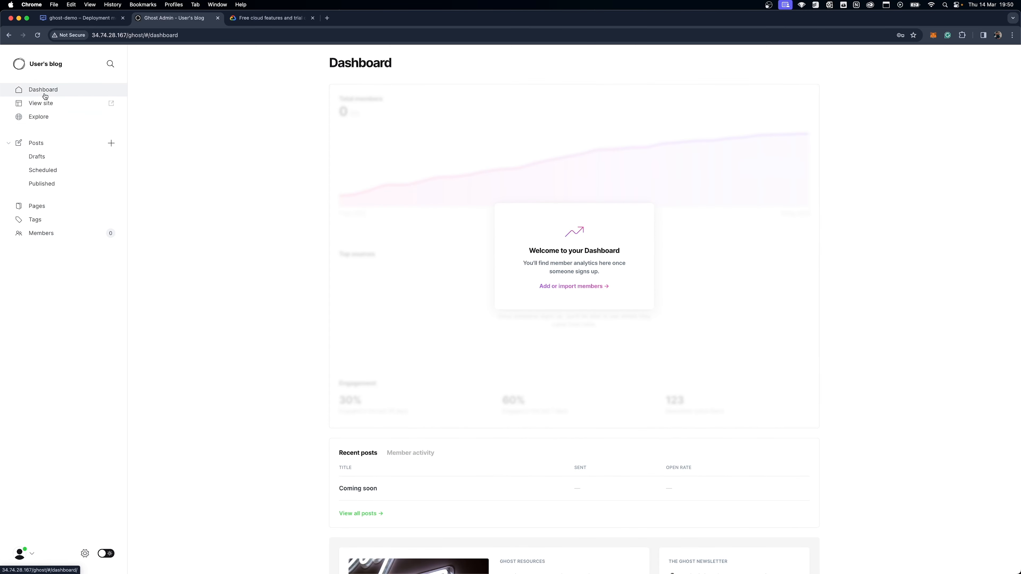
{"action": "left_click", "coordinate": [49, 145]}
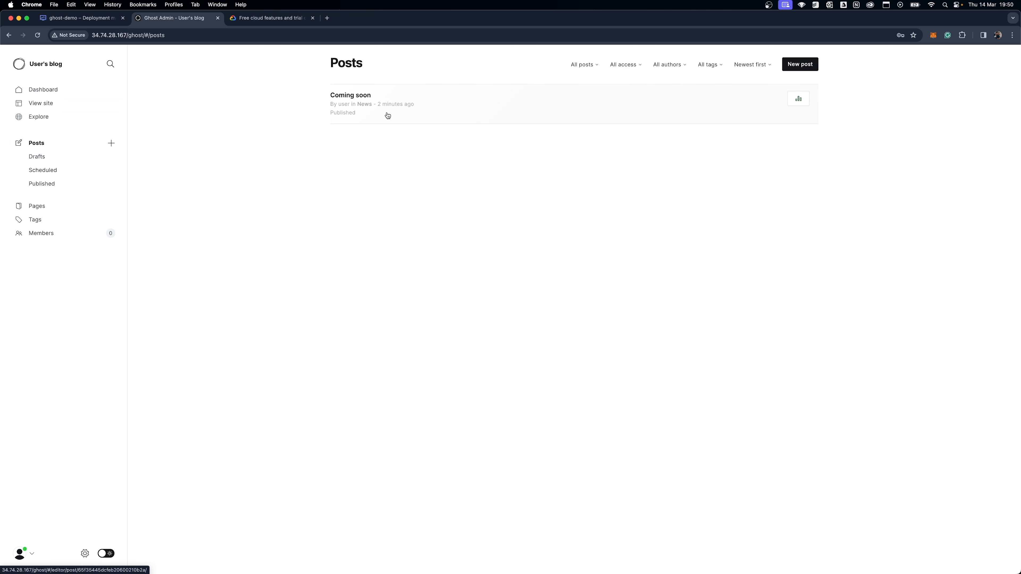
{"action": "left_click", "coordinate": [812, 68]}
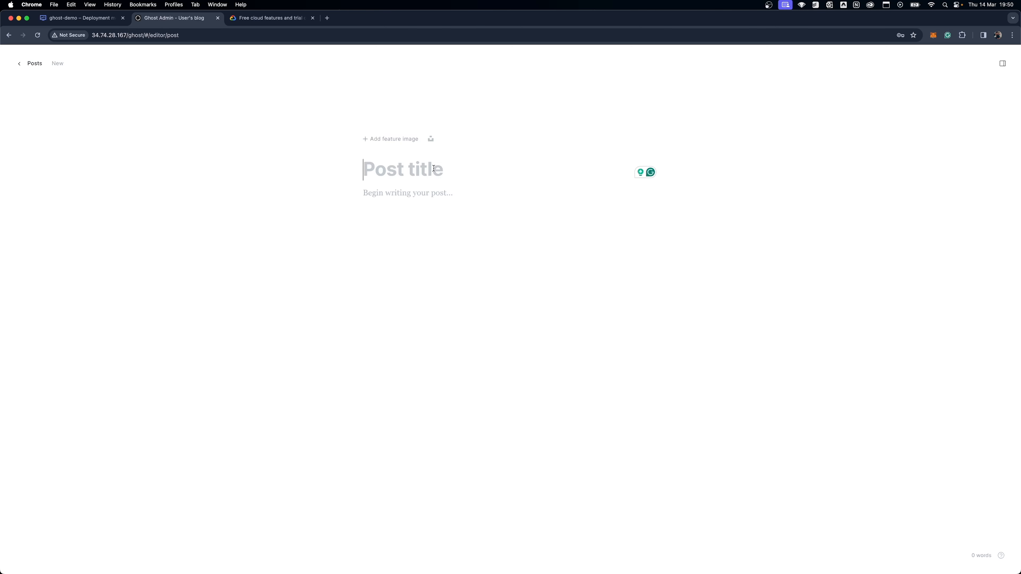
{"action": "type", "text": "khjjhj"}
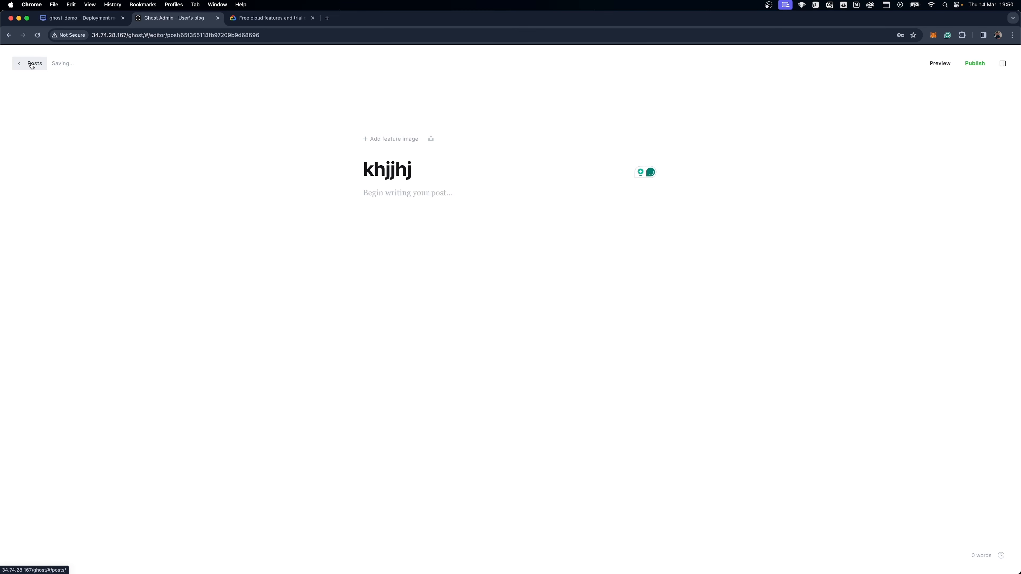
{"action": "left_click", "coordinate": [33, 70]}
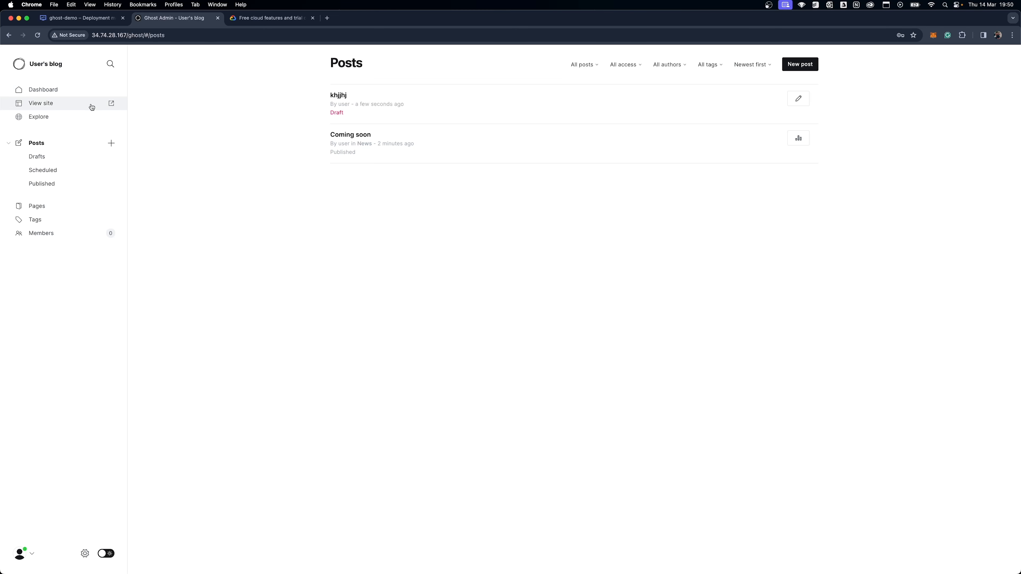
Try to open the public site from the Ghost admin, close that page and go back to the ghost-demo deployment.
{"action": "left_click", "coordinate": [111, 105]}
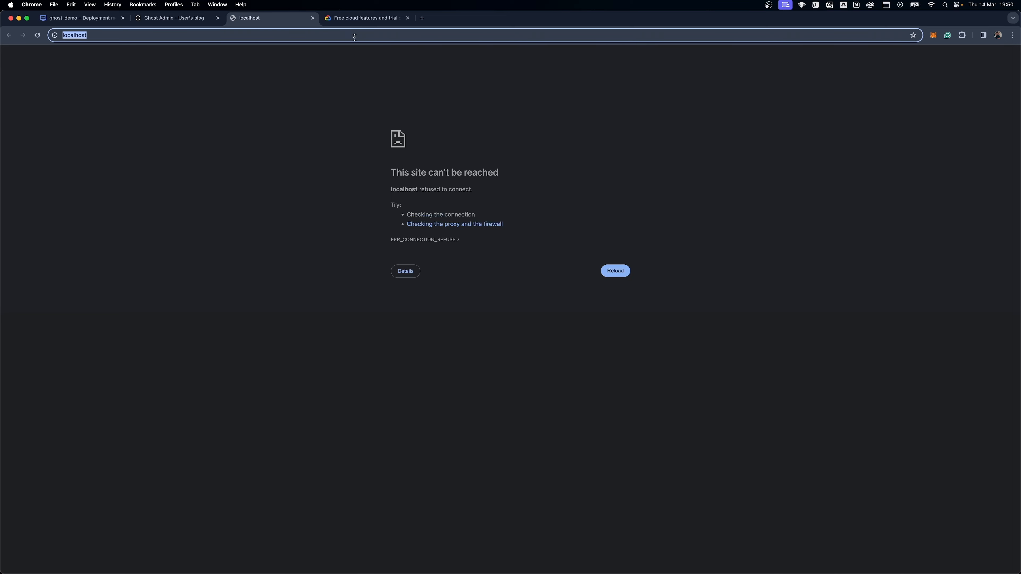
{"action": "left_click", "coordinate": [313, 18]}
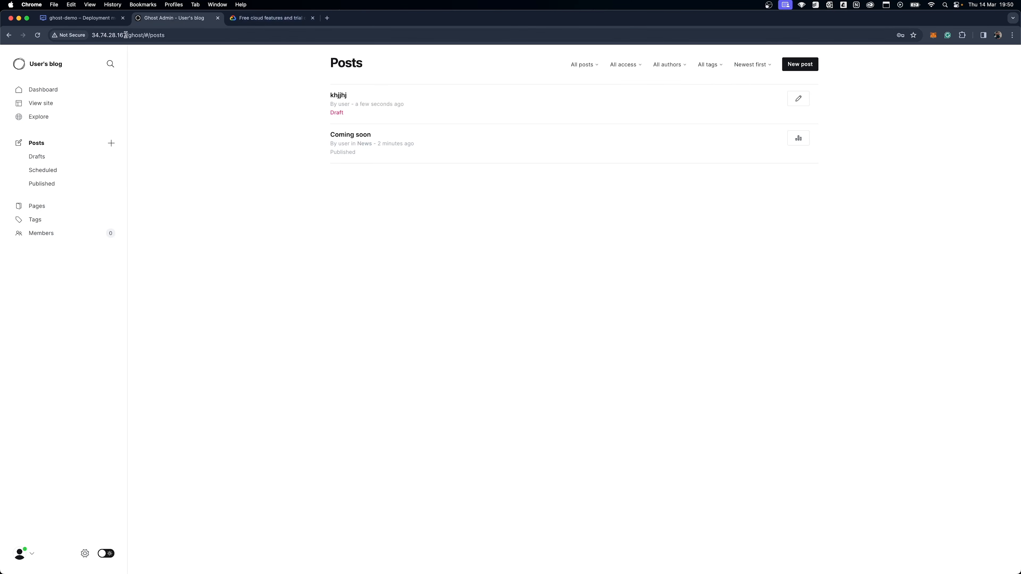
{"action": "left_click", "coordinate": [81, 18]}
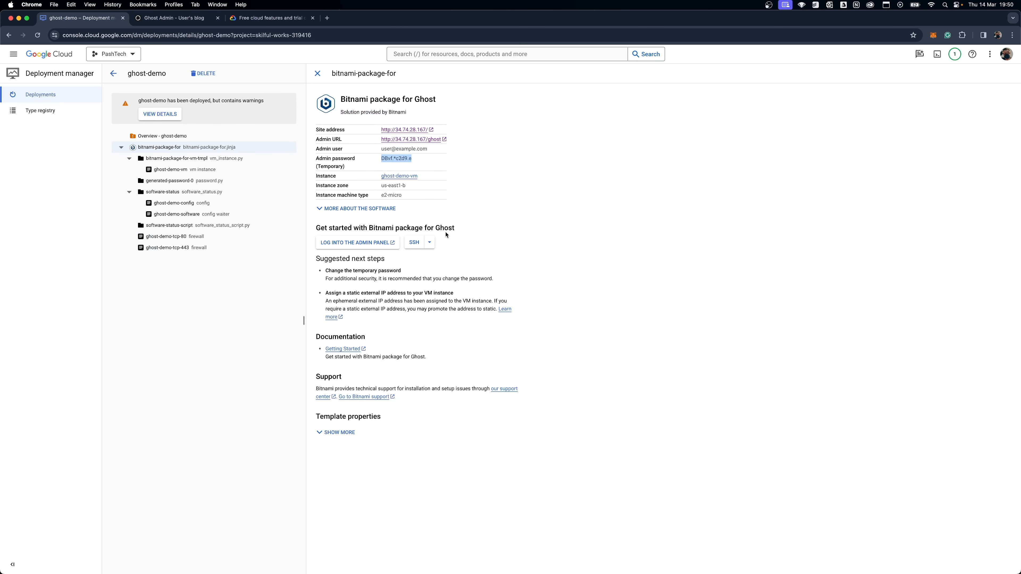
{"action": "left_click", "coordinate": [431, 243]}
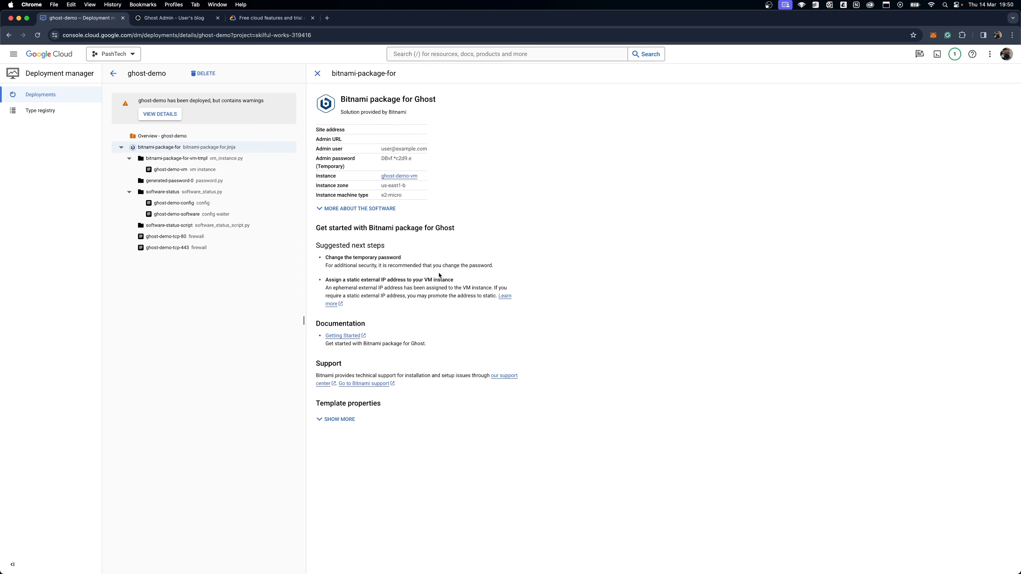
{"action": "left_click", "coordinate": [220, 555]}
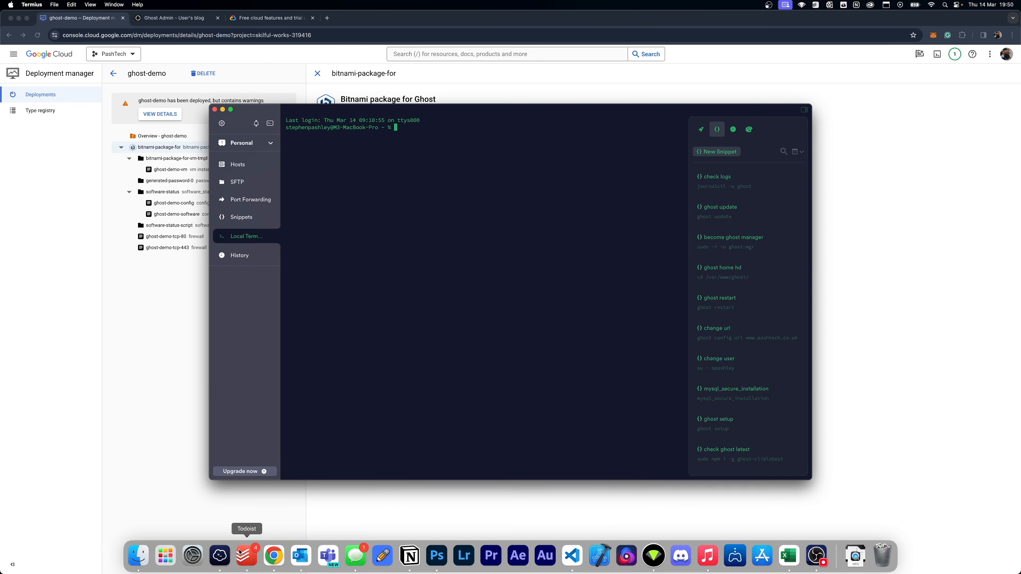
{"action": "left_click", "coordinate": [141, 373]}
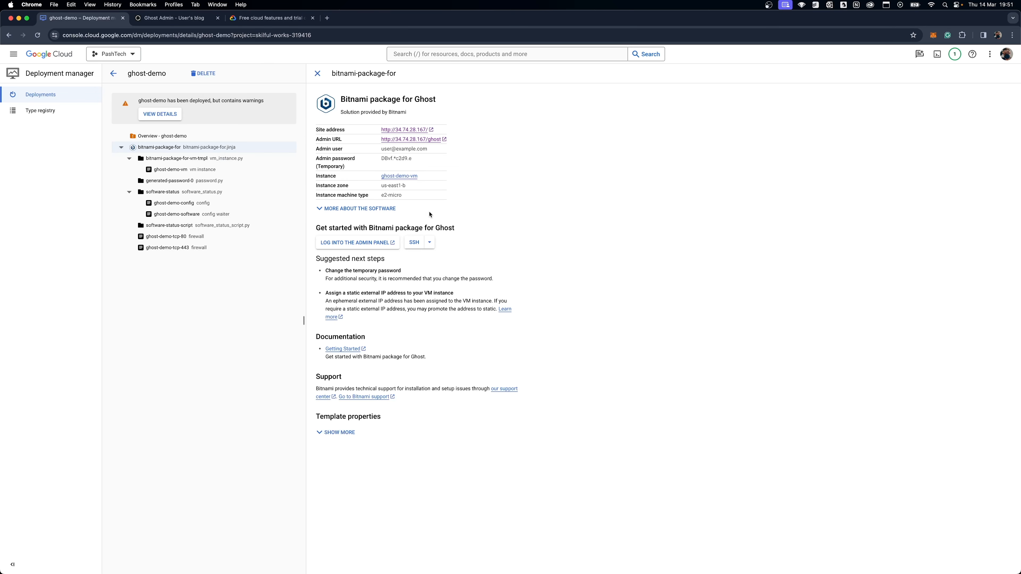
{"action": "left_click", "coordinate": [355, 243]}
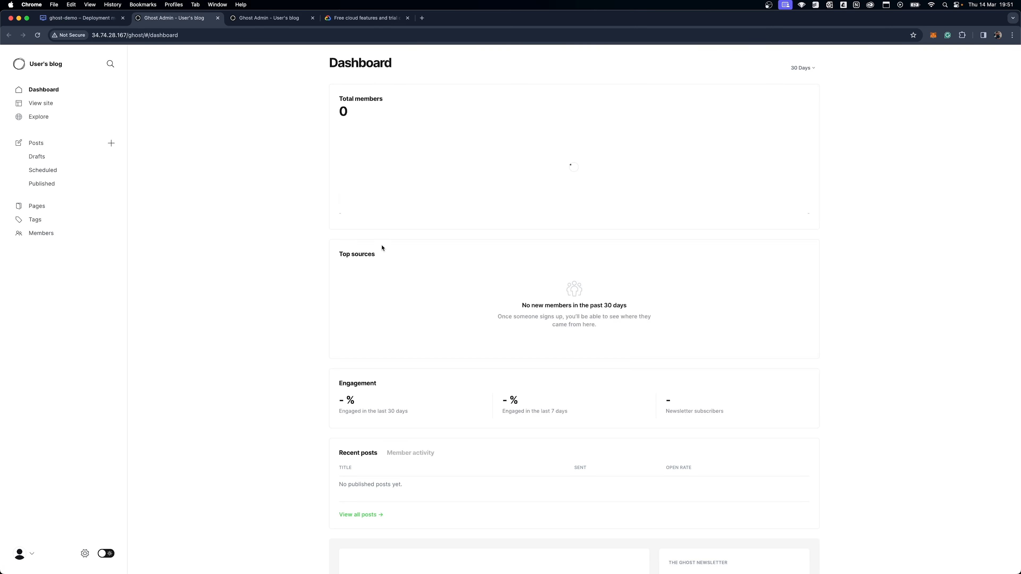
{"action": "key", "text": "super+w"}
Open an SSH session to the Ghost VM in a browser window and move the window clear of the deployment details.
{"action": "left_click", "coordinate": [433, 242]}
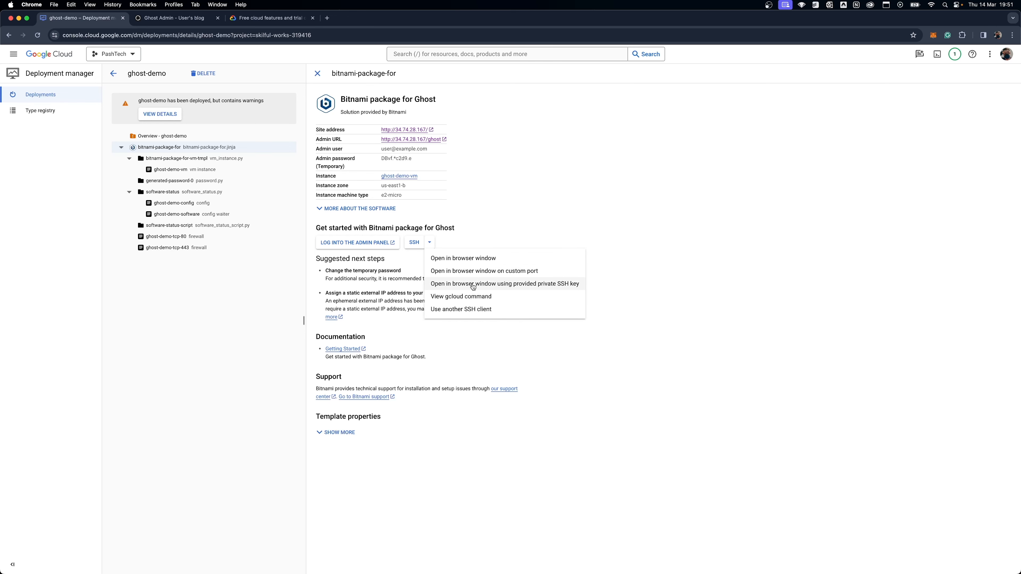
{"action": "left_click", "coordinate": [469, 263]}
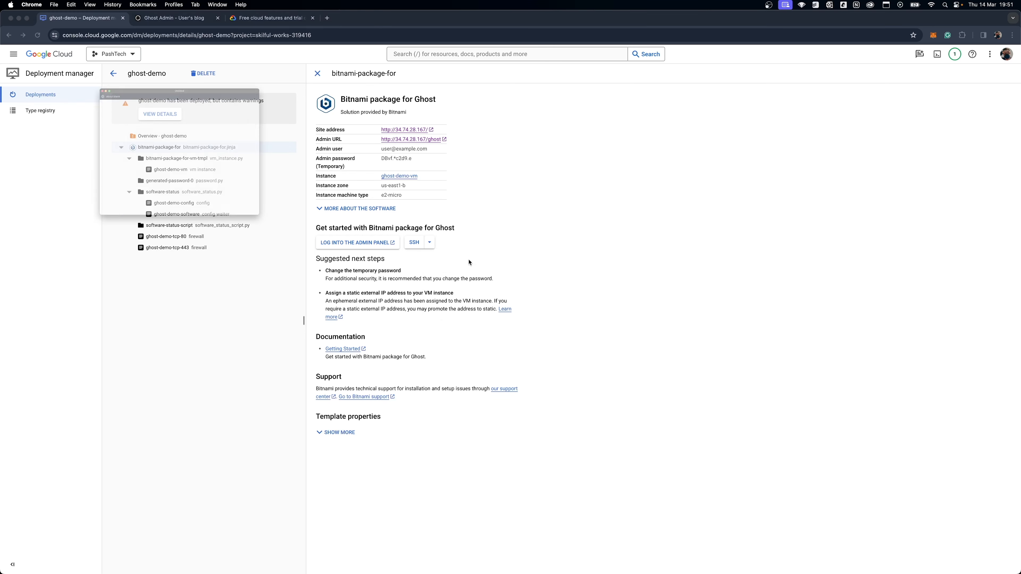
{"action": "left_click_drag", "start_coordinate": [148, 17], "coordinate": [659, 136]}
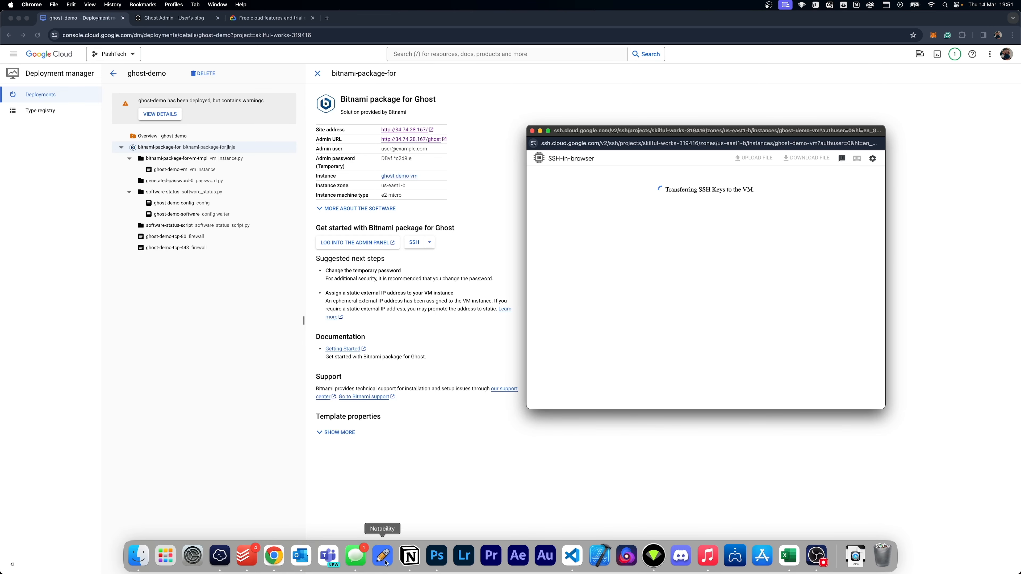
{"action": "left_click", "coordinate": [221, 557]}
{"action": "left_click_drag", "start_coordinate": [350, 108], "coordinate": [241, 134]}
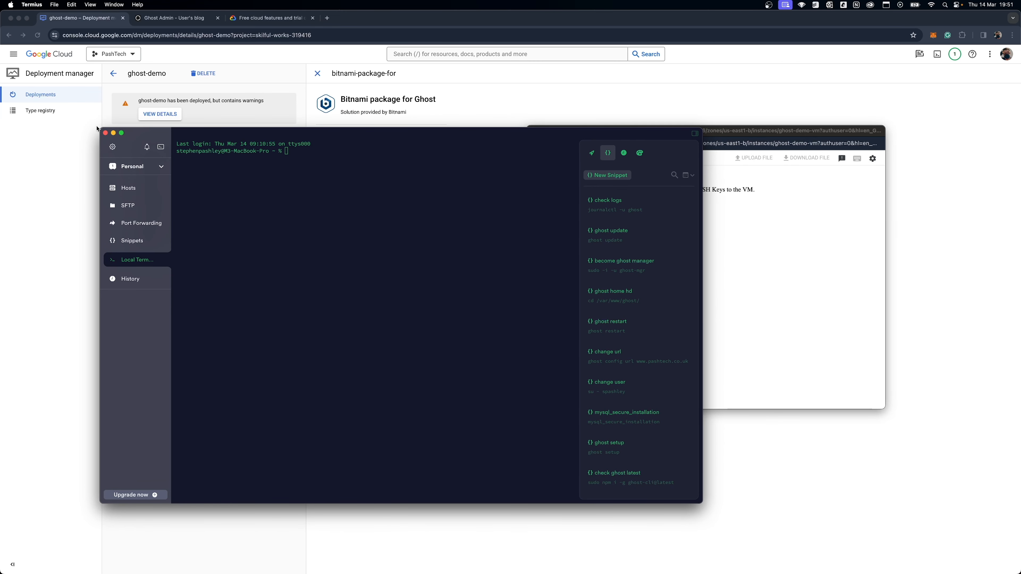
{"action": "mouse_move", "coordinate": [162, 265]}
{"action": "left_click", "coordinate": [72, 167]}
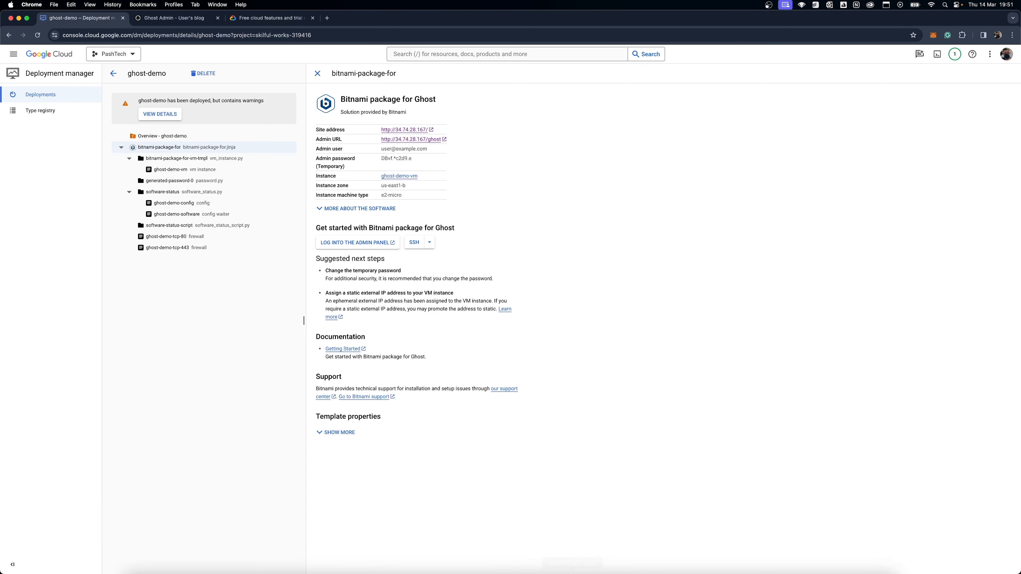
{"action": "mouse_move", "coordinate": [263, 559]}
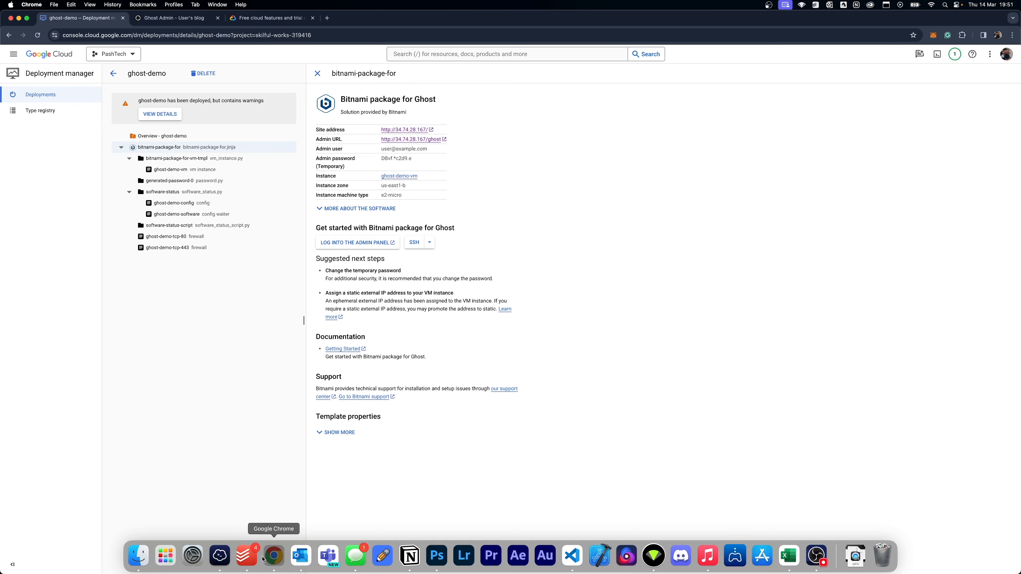
{"action": "key", "text": "ctrl+Up"}
{"action": "left_click", "coordinate": [914, 194]}
{"action": "left_click", "coordinate": [666, 304]}
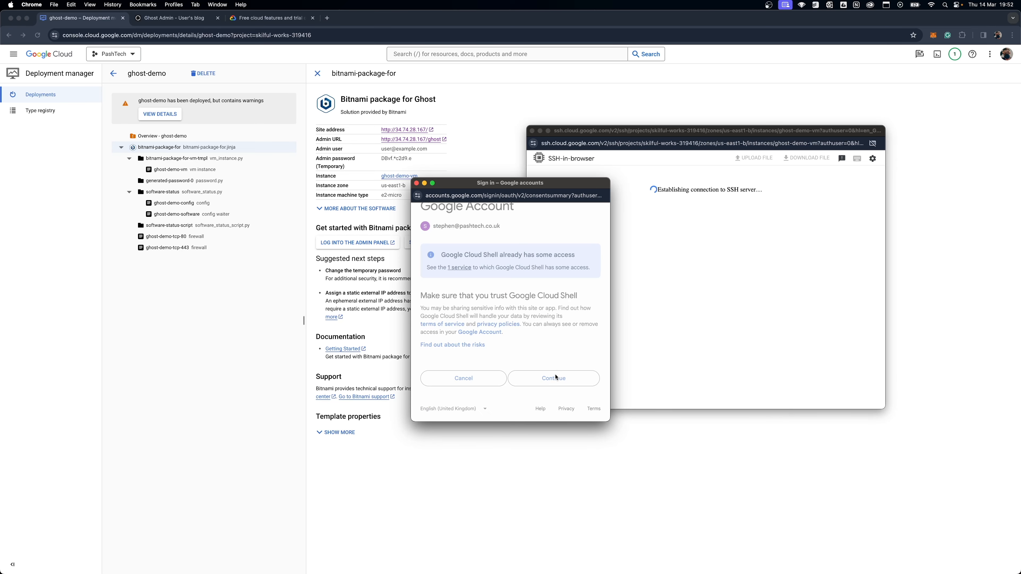
{"action": "left_click", "coordinate": [556, 365]}
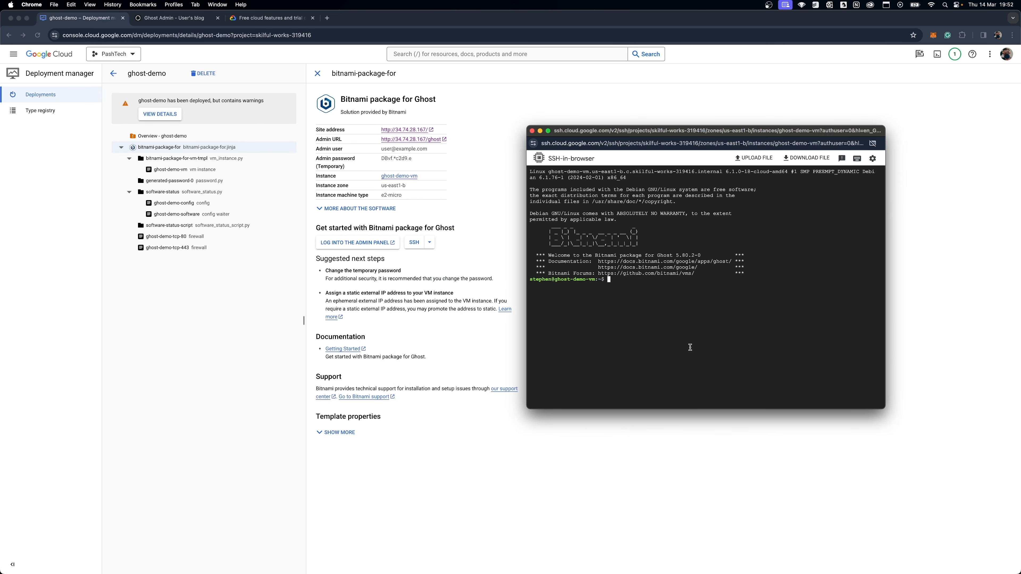
{"action": "left_click_drag", "start_coordinate": [675, 136], "coordinate": [728, 191]}
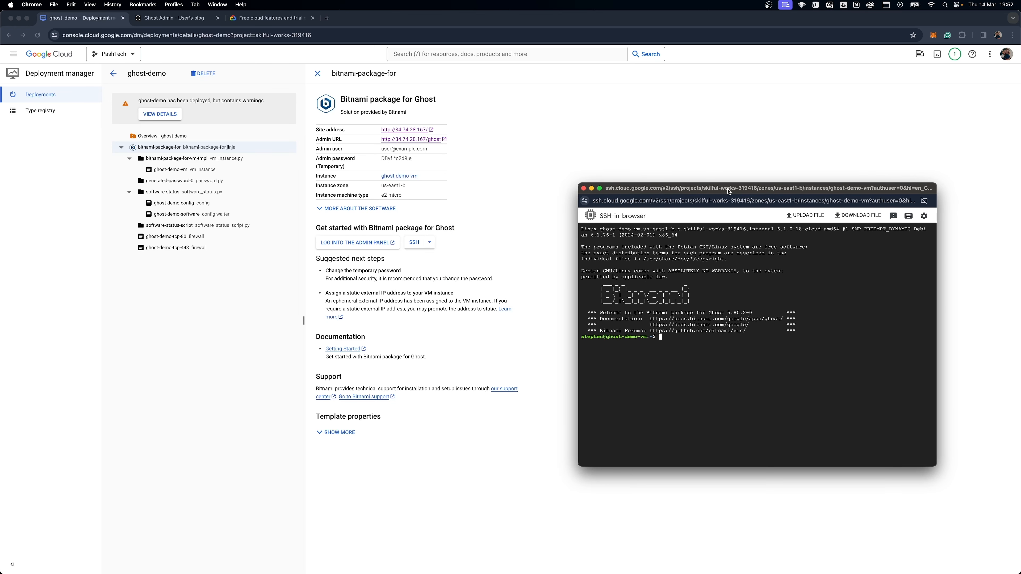
Return to the deployment details and expand the additional software information and template properties to review them.
{"action": "left_click", "coordinate": [552, 182]}
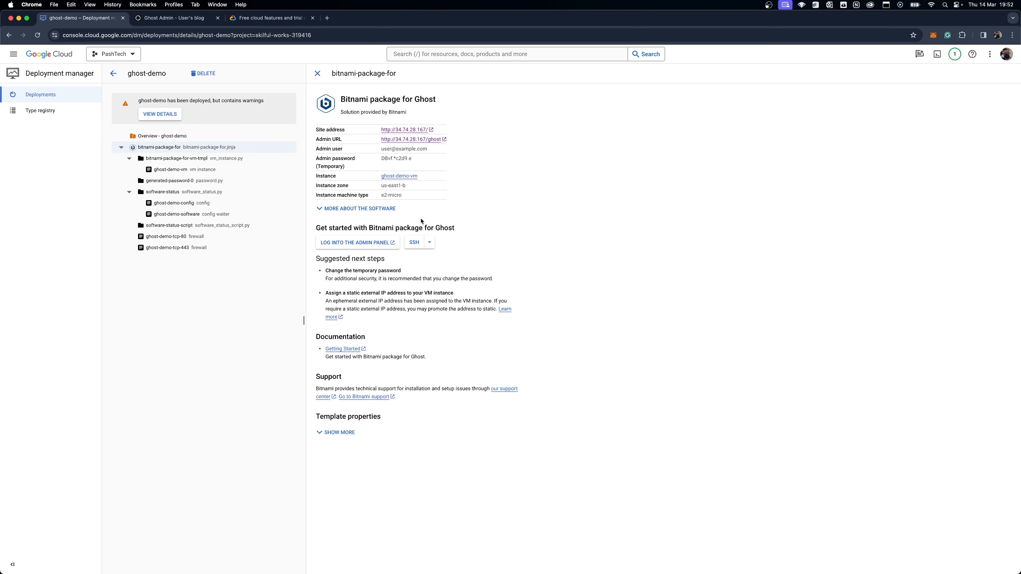
{"action": "left_click", "coordinate": [381, 210]}
{"action": "left_click", "coordinate": [337, 463]}
Revisit the Ghost posts list, and open the blog's public page through the deployment's site address.
{"action": "left_click", "coordinate": [167, 18]}
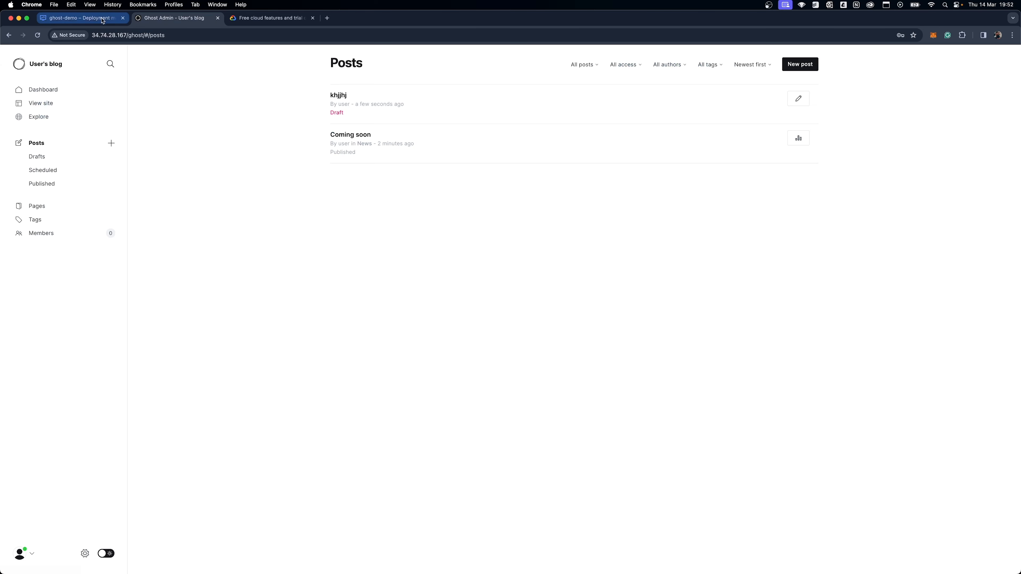
{"action": "left_click", "coordinate": [80, 18]}
{"action": "left_click", "coordinate": [419, 130]}
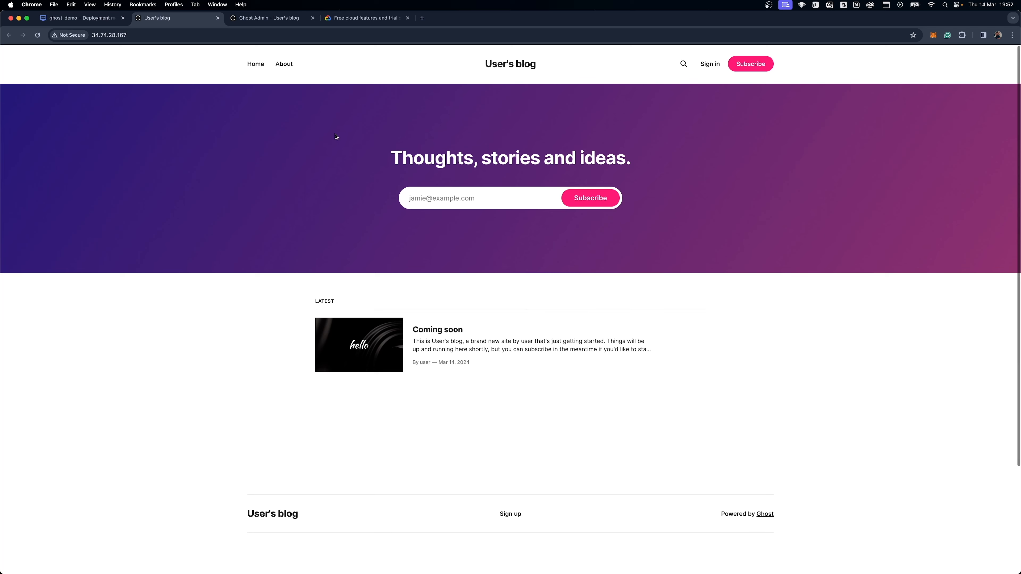
Look over the public blog page, and publish the draft post "khjjhj" from Ghost Admin.
{"action": "scroll", "coordinate": [241, 251], "scroll_direction": "down", "scroll_amount": 5}
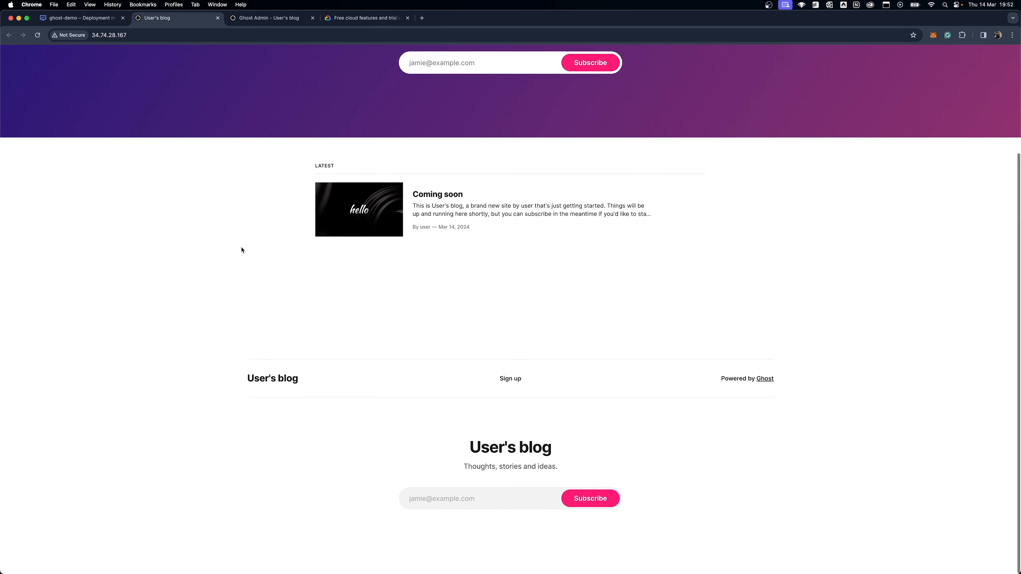
{"action": "scroll", "coordinate": [241, 251], "scroll_direction": "up", "scroll_amount": 5}
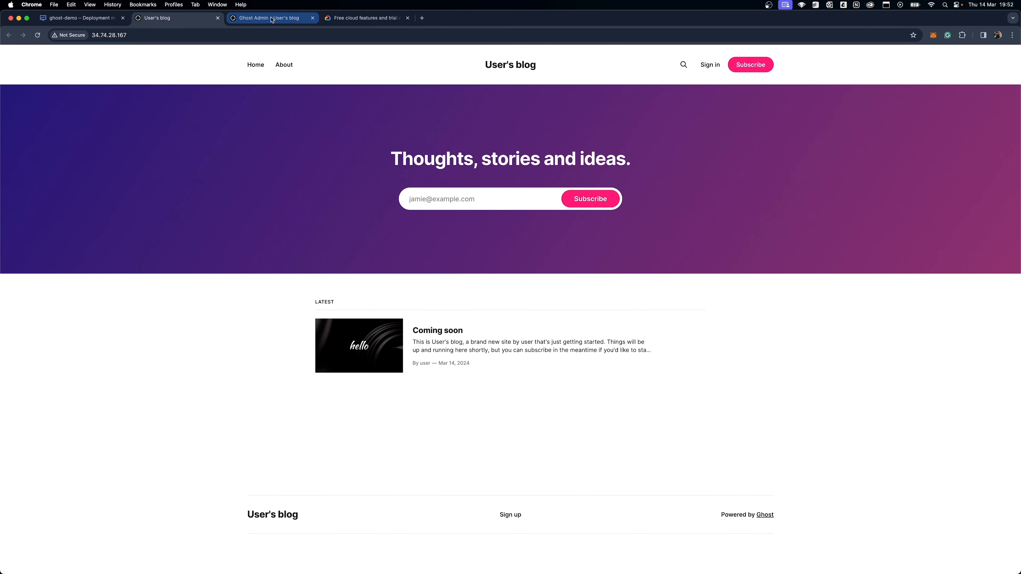
{"action": "left_click", "coordinate": [272, 18]}
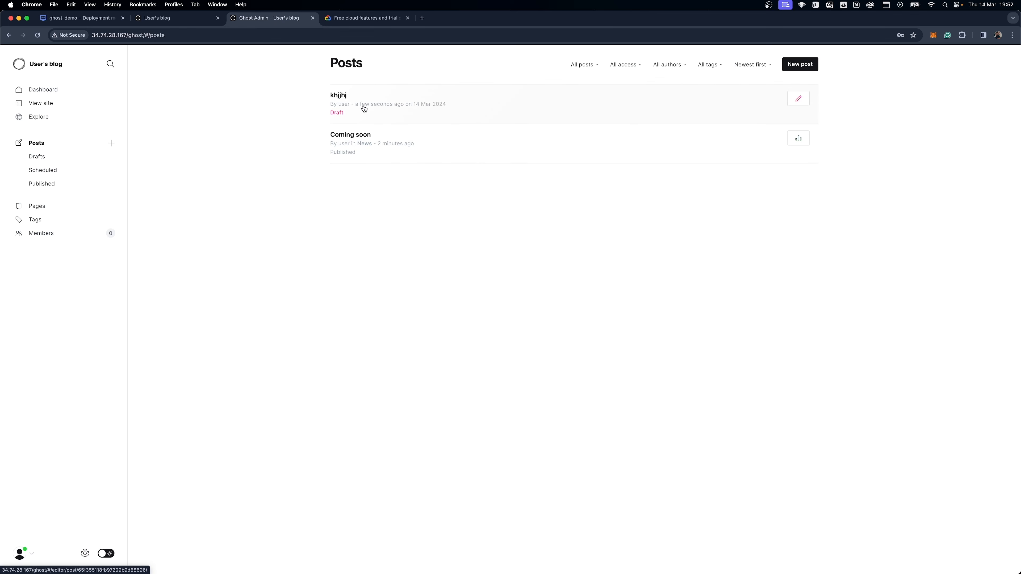
{"action": "left_click", "coordinate": [380, 107]}
{"action": "left_click", "coordinate": [974, 64]}
{"action": "left_click", "coordinate": [433, 319]}
{"action": "left_click", "coordinate": [422, 249]}
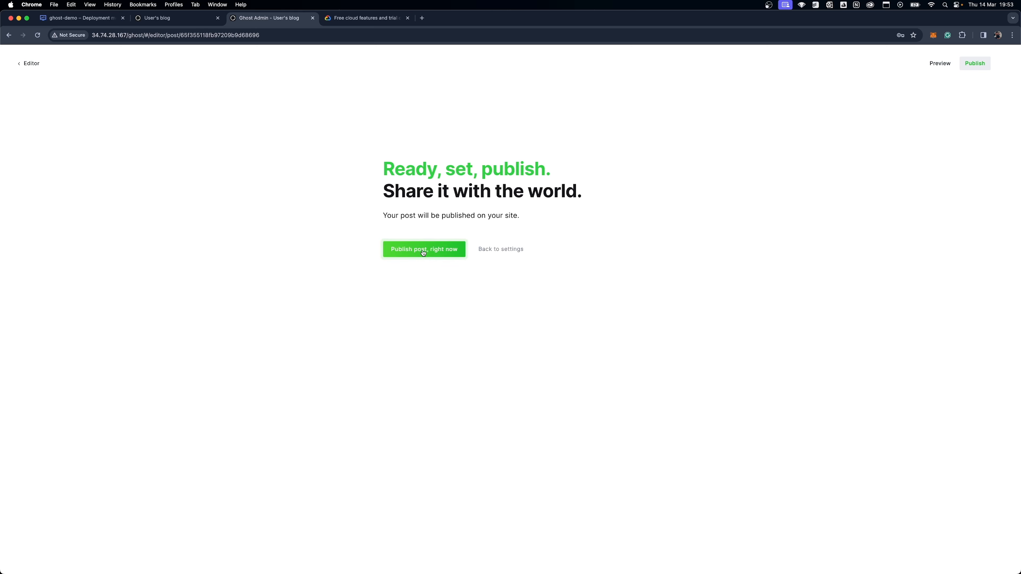
{"action": "left_click", "coordinate": [23, 69]}
Reload the public blog, view the published "khjjhj" post, and return to the homepage.
{"action": "left_click", "coordinate": [185, 20]}
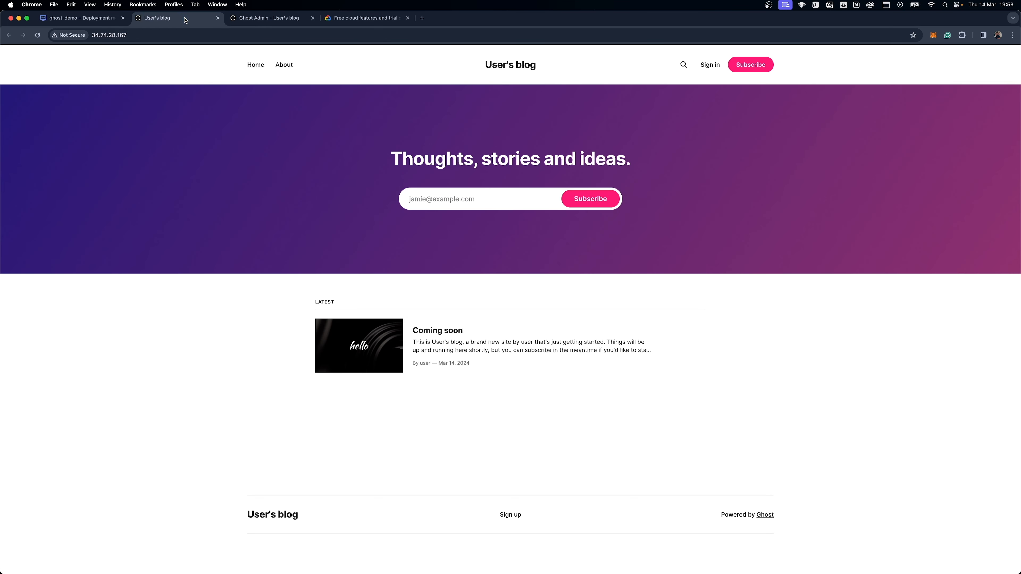
{"action": "key", "text": "super+r"}
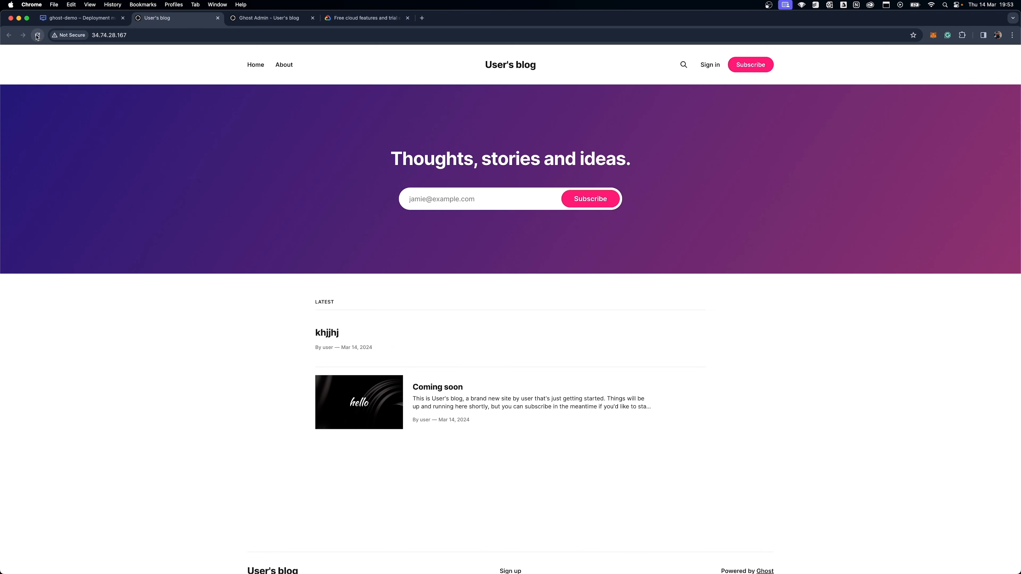
{"action": "left_click", "coordinate": [316, 333]}
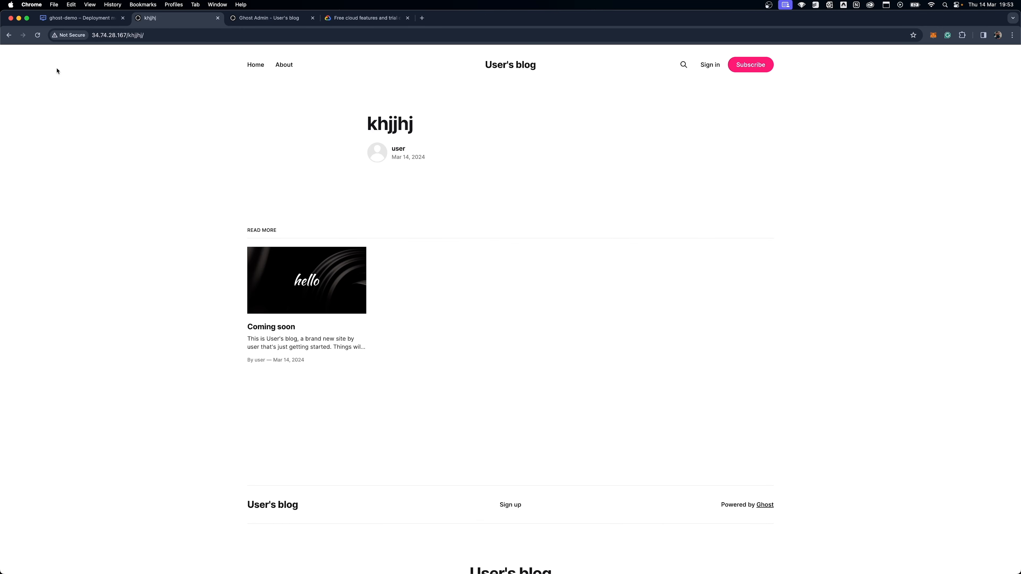
{"action": "left_click", "coordinate": [9, 35]}
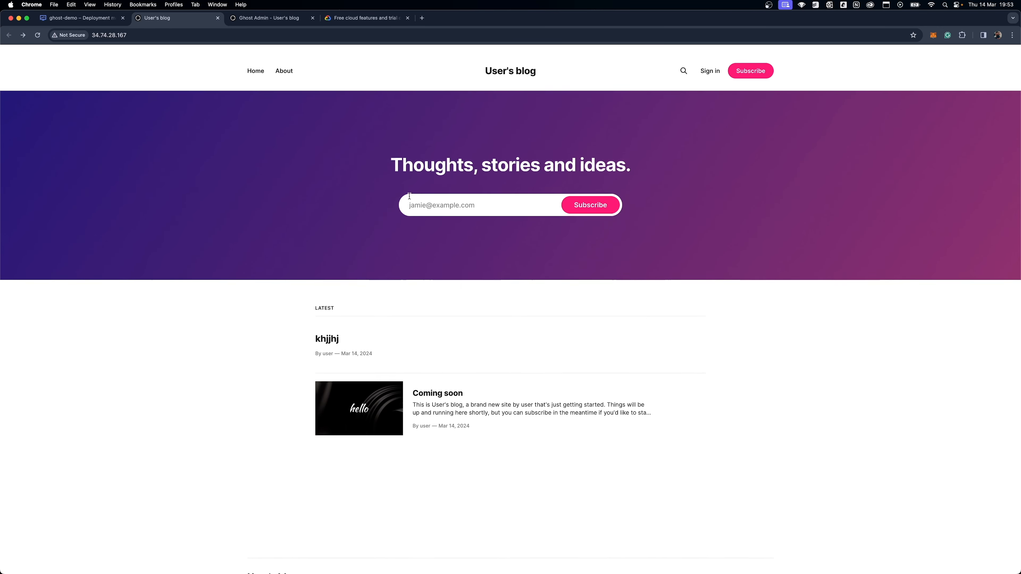
Leave the post editor in Ghost Admin and open the site settings to review the general and site sections.
{"action": "left_click", "coordinate": [261, 21]}
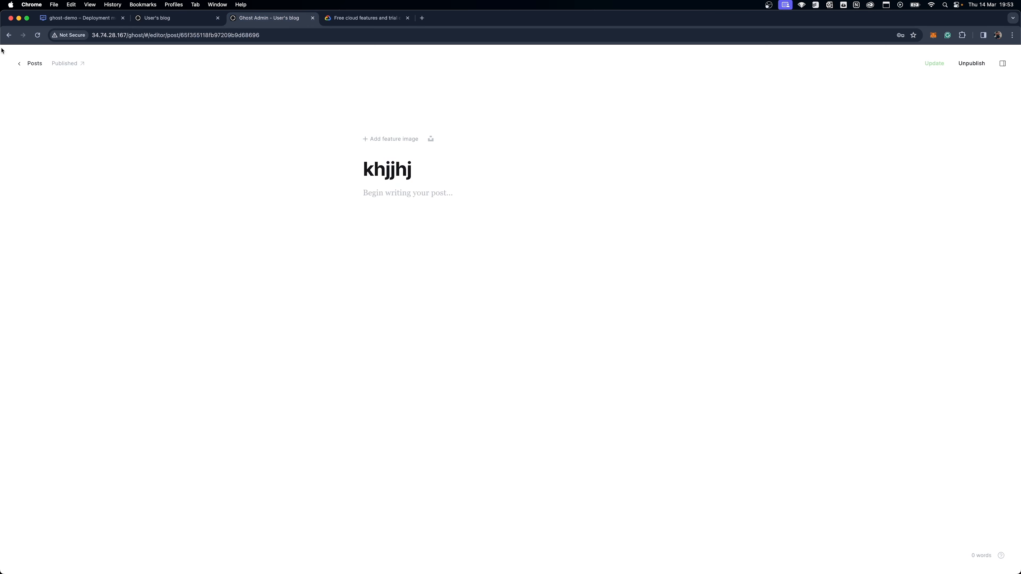
{"action": "left_click", "coordinate": [30, 63]}
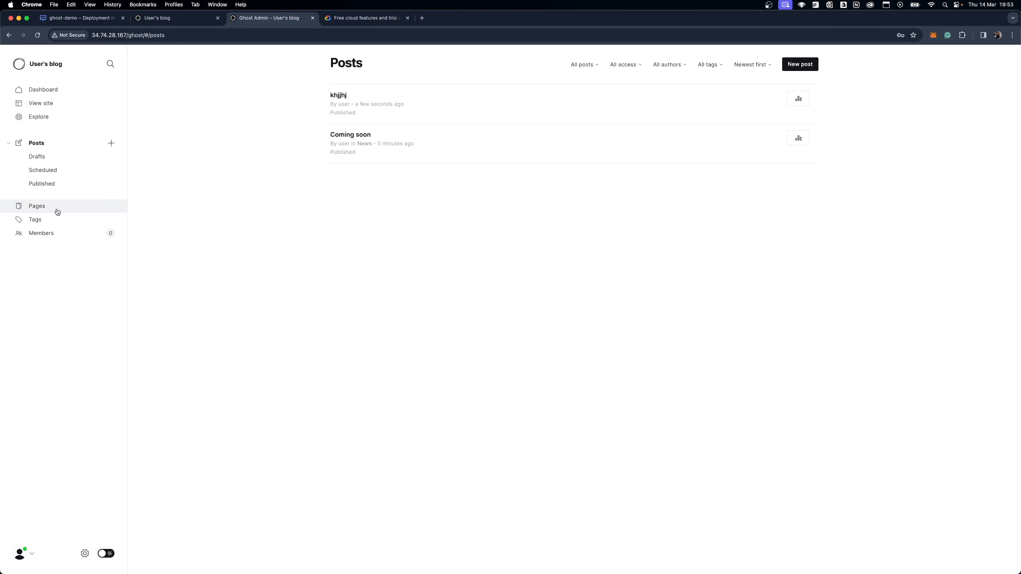
{"action": "left_click", "coordinate": [84, 553]}
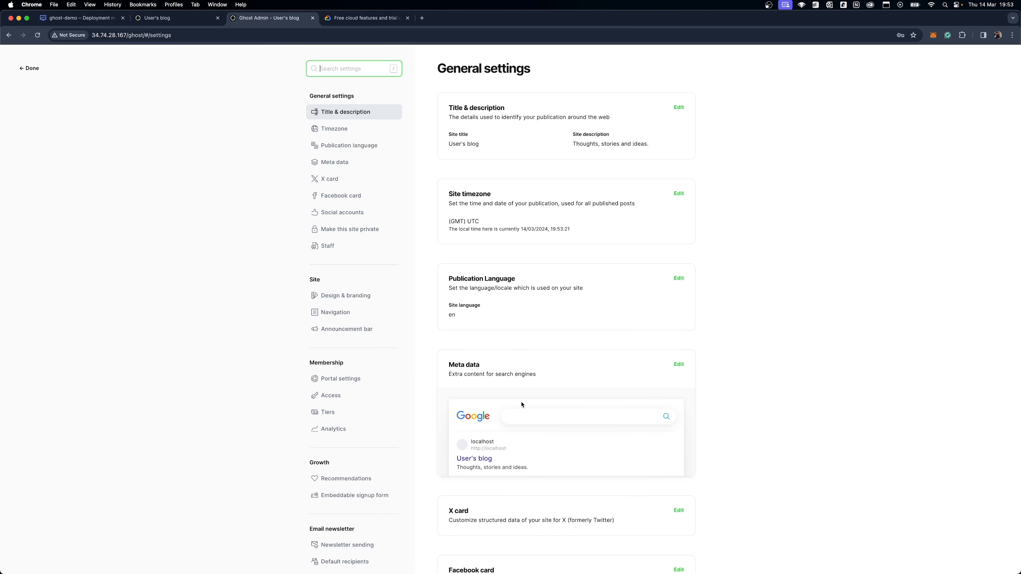
{"action": "scroll", "coordinate": [521, 404], "scroll_direction": "down", "scroll_amount": 15}
{"action": "scroll", "coordinate": [502, 402], "scroll_direction": "up", "scroll_amount": 7}
{"action": "scroll", "coordinate": [502, 337], "scroll_direction": "down", "scroll_amount": 2}
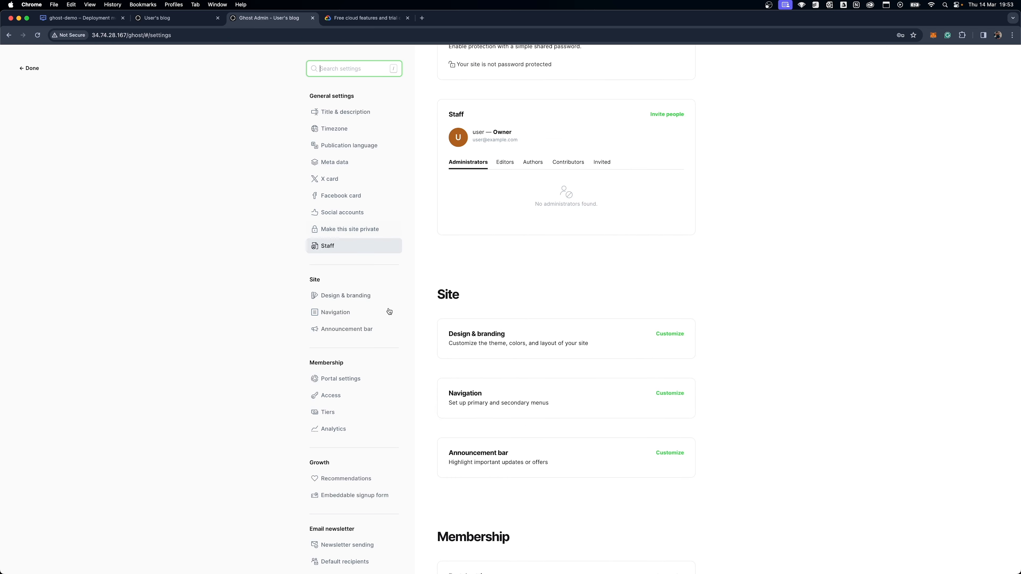
Open the Design & branding customization and look through its Brand, Site wide, Homepage and Post options.
{"action": "left_click", "coordinate": [668, 336]}
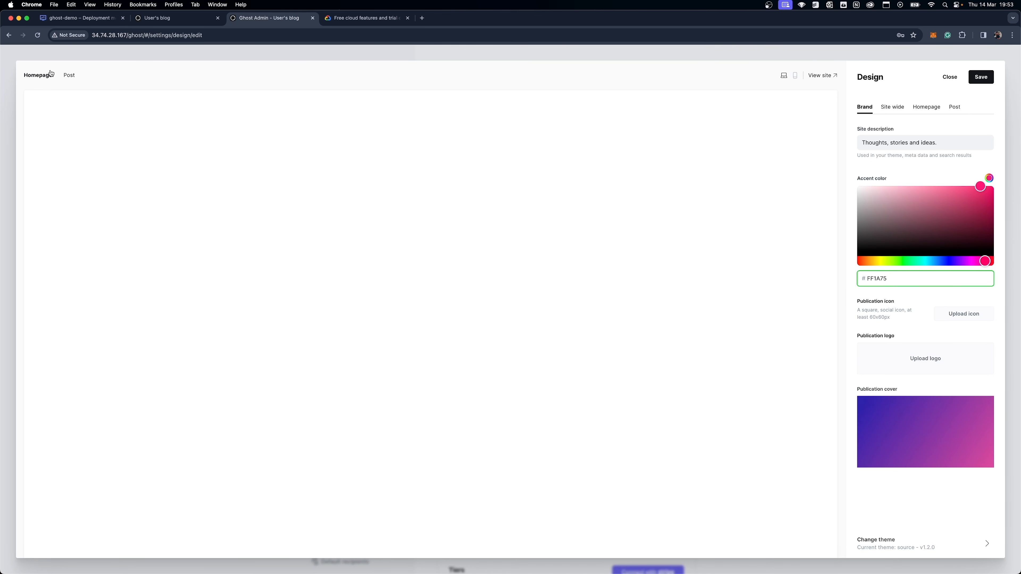
{"action": "left_click", "coordinate": [70, 75]}
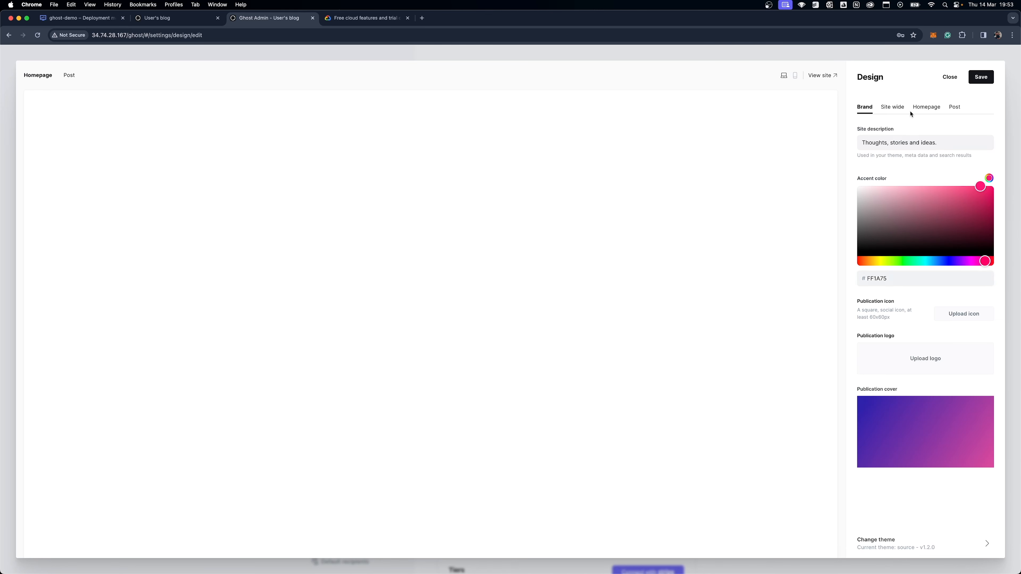
{"action": "left_click", "coordinate": [892, 107]}
{"action": "left_click", "coordinate": [927, 107]}
{"action": "left_click", "coordinate": [957, 109]}
{"action": "left_click", "coordinate": [926, 107]}
{"action": "left_click", "coordinate": [859, 108]}
Browse the official Ghost themes available for the site, and close the design settings without changing the theme.
{"action": "left_click", "coordinate": [915, 546]}
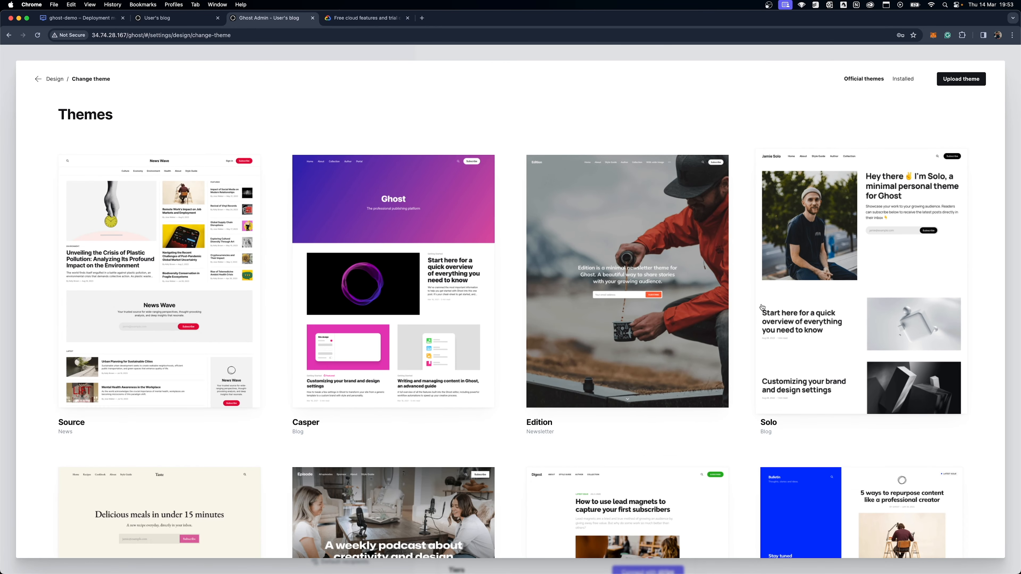
{"action": "scroll", "coordinate": [600, 316], "scroll_direction": "down", "scroll_amount": 8}
{"action": "scroll", "coordinate": [600, 316], "scroll_direction": "down", "scroll_amount": 5}
{"action": "scroll", "coordinate": [600, 315], "scroll_direction": "up", "scroll_amount": 12}
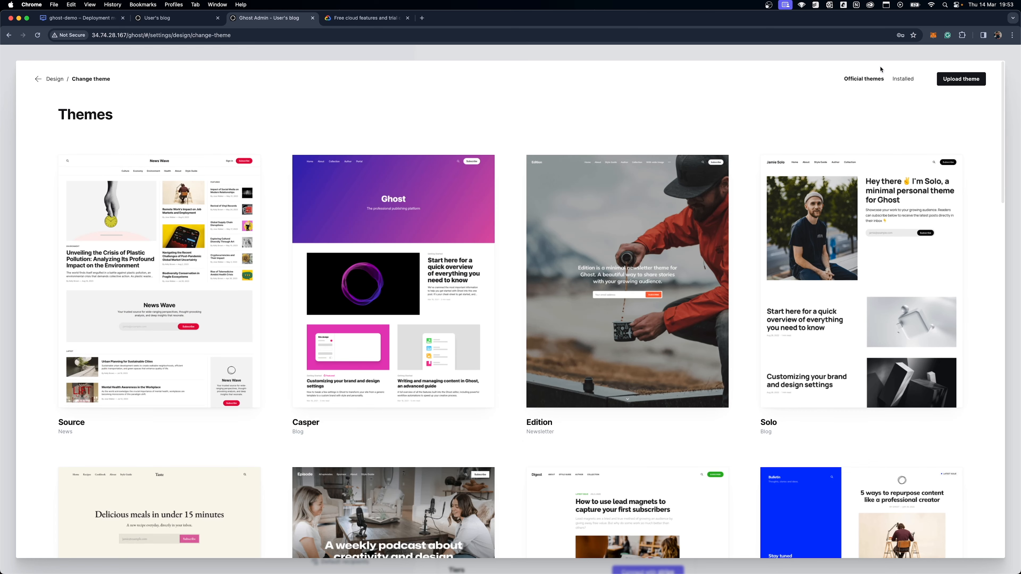
{"action": "left_click", "coordinate": [38, 79]}
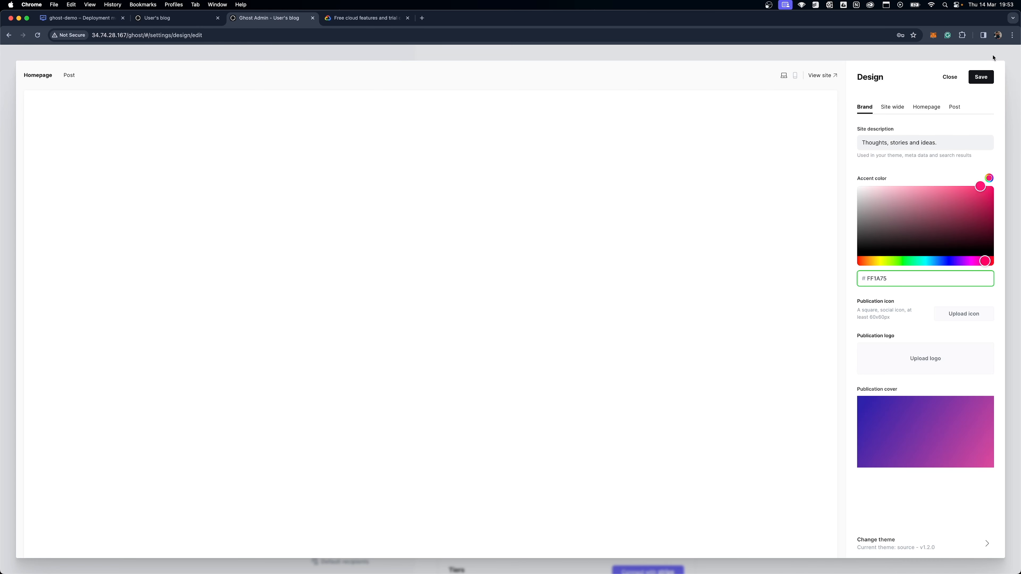
{"action": "left_click", "coordinate": [949, 77]}
Switch back to the public blog, select its web address, and look over the homepage.
{"action": "left_click", "coordinate": [172, 18]}
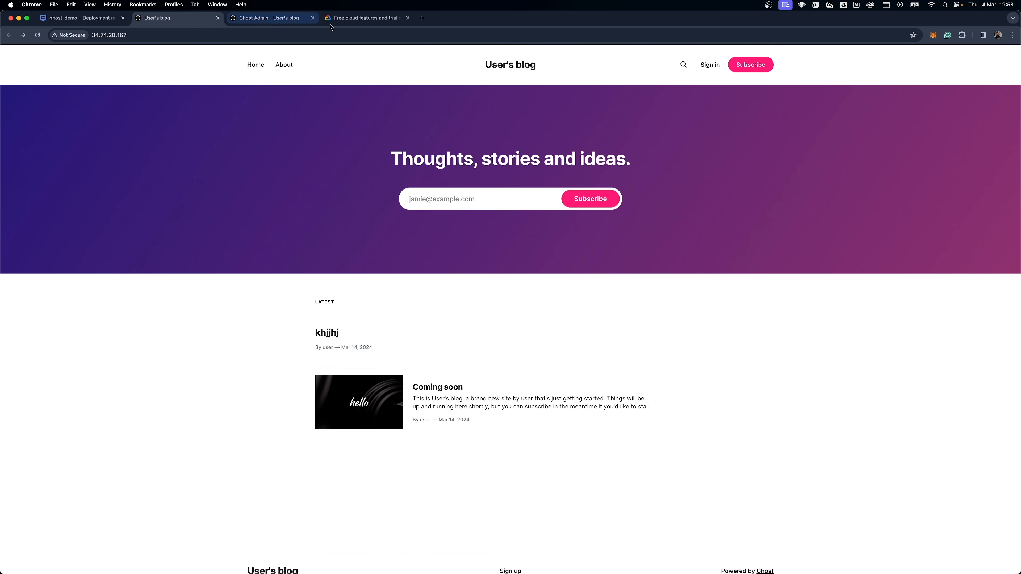
{"action": "left_click", "coordinate": [103, 35]}
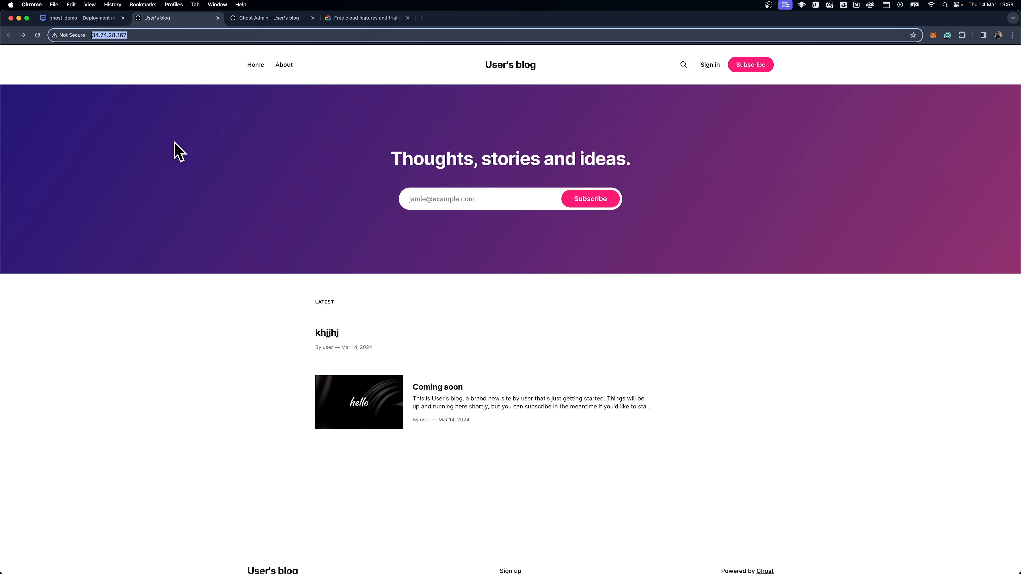
{"action": "scroll", "coordinate": [187, 162], "scroll_direction": "down", "scroll_amount": 5}
{"action": "scroll", "coordinate": [194, 167], "scroll_direction": "up", "scroll_amount": 5}
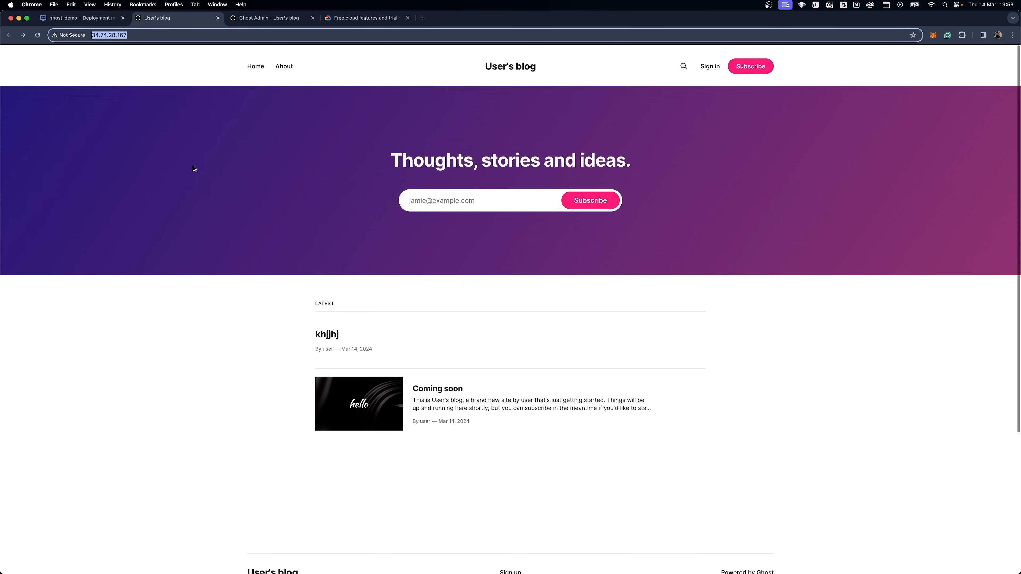
{"action": "scroll", "coordinate": [193, 166], "scroll_direction": "down", "scroll_amount": 5}
{"action": "scroll", "coordinate": [194, 166], "scroll_direction": "up", "scroll_amount": 5}
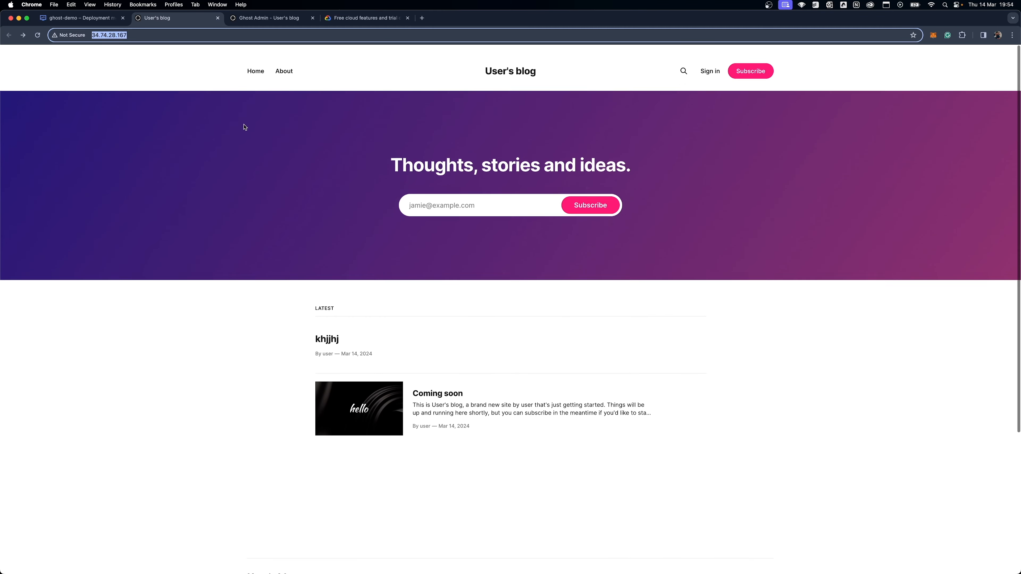
Revisit the ghost-demo deployment details in Google Cloud, and return to the public blog to inspect its connection security and address.
{"action": "left_click", "coordinate": [99, 18]}
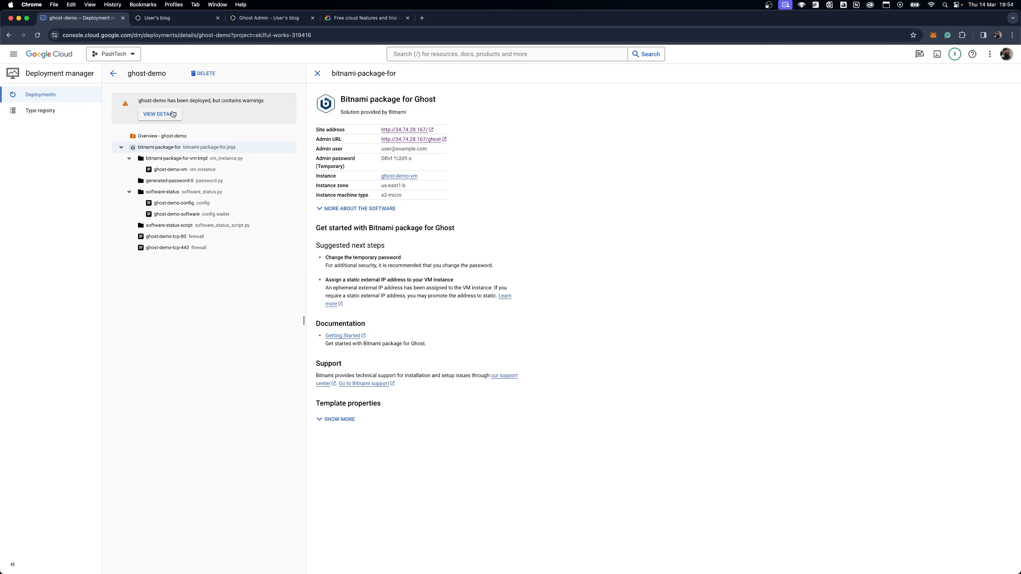
{"action": "left_click", "coordinate": [169, 18]}
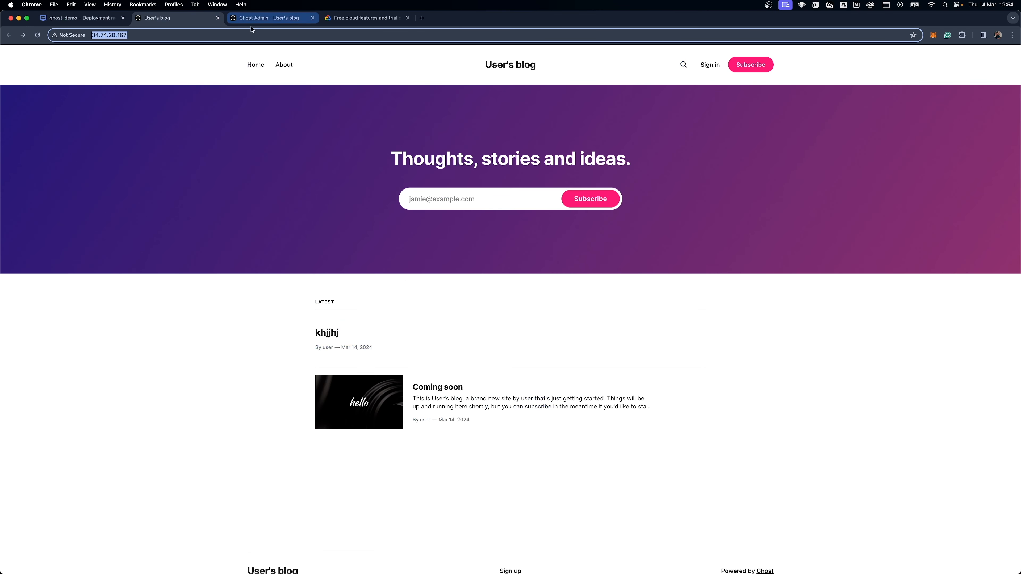
{"action": "left_click", "coordinate": [72, 35]}
{"action": "left_click", "coordinate": [190, 31]}
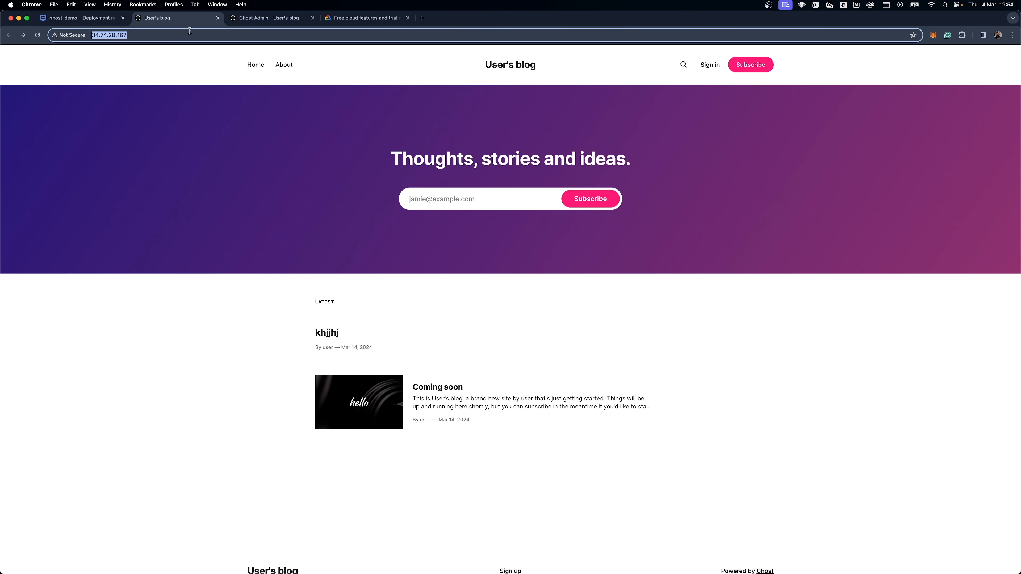
{"action": "scroll", "coordinate": [705, 518], "scroll_direction": "down", "scroll_amount": 1}
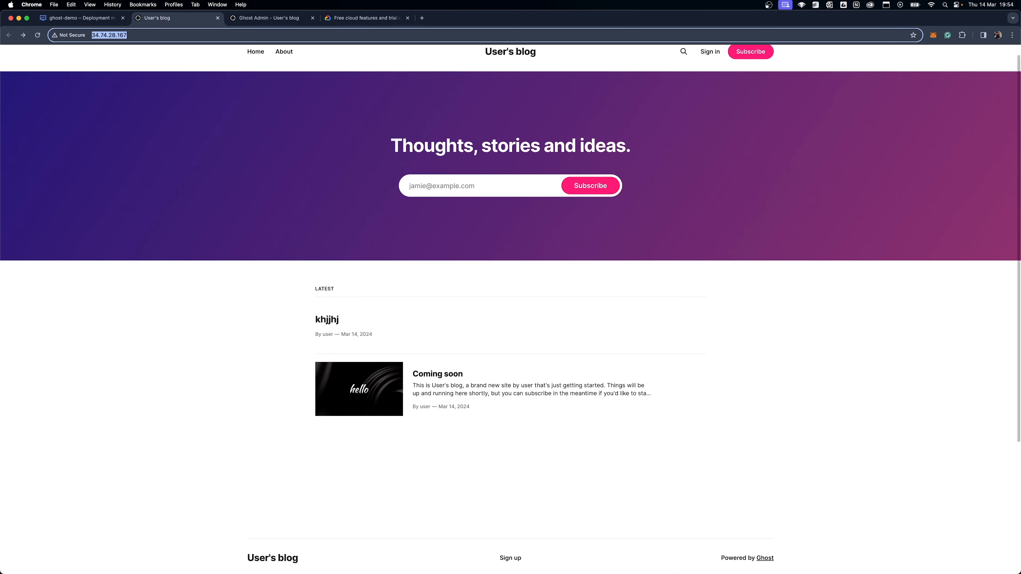